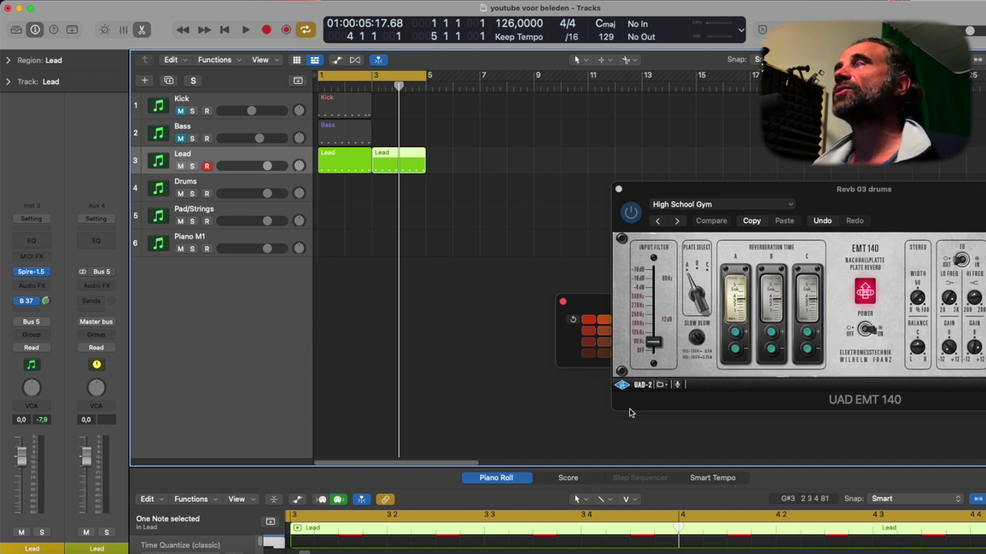
# Step: Drag the EMT 140 plate reverb window down and to the left
pyautogui.moveTo(875, 200); pyautogui.dragTo(658, 312)
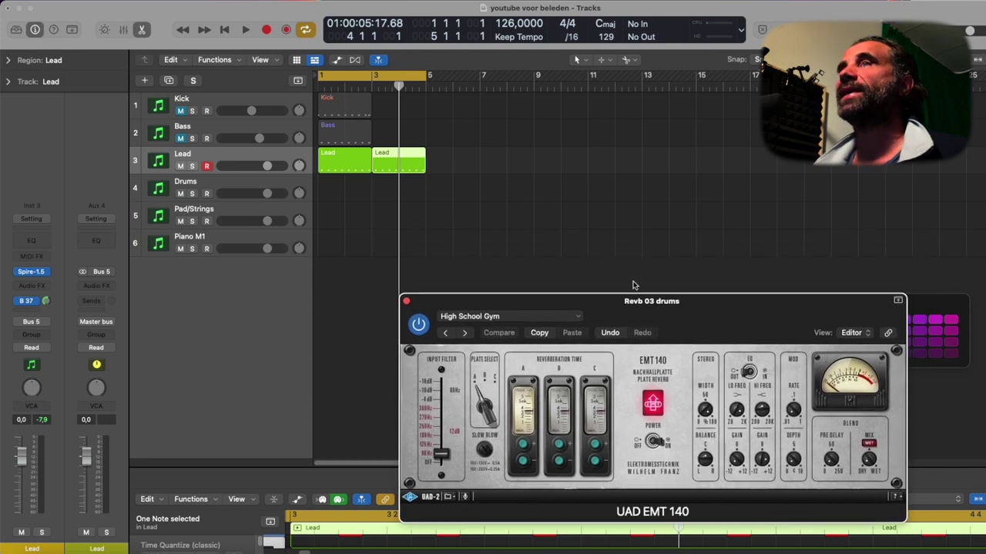
# Step: Select both Lead regions and briefly play them to hear the reverb
pyautogui.click(236, 168)
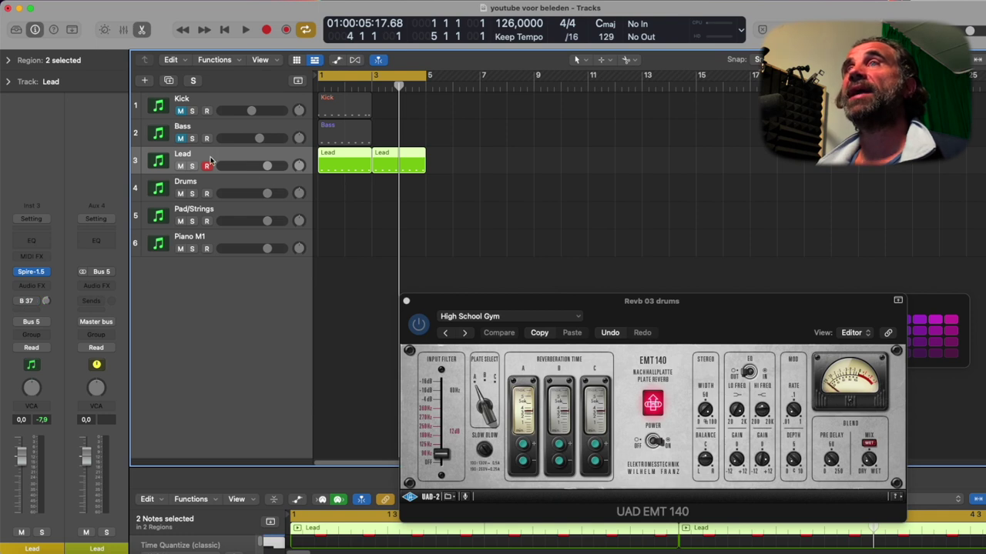
pyautogui.hotkey('shift', 'space')
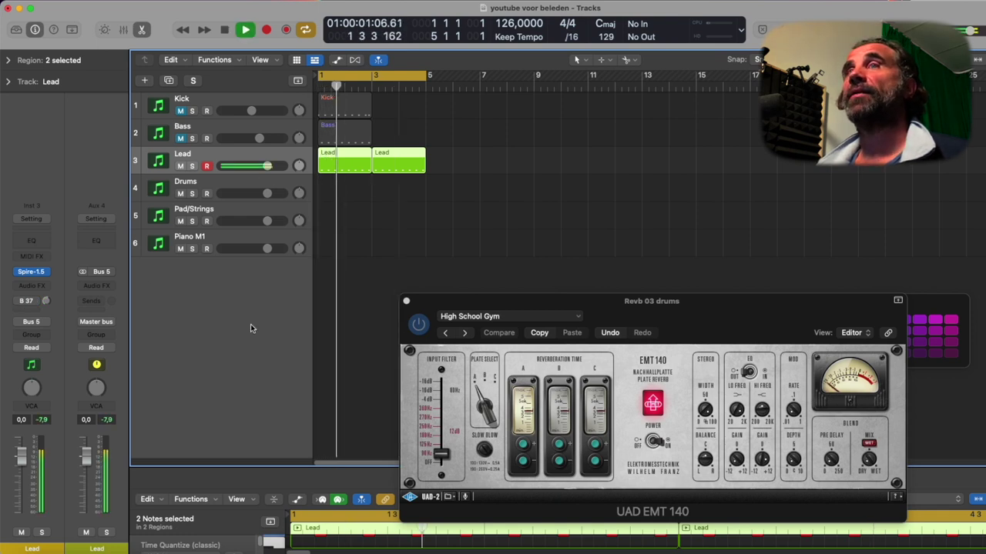
pyautogui.press('space')
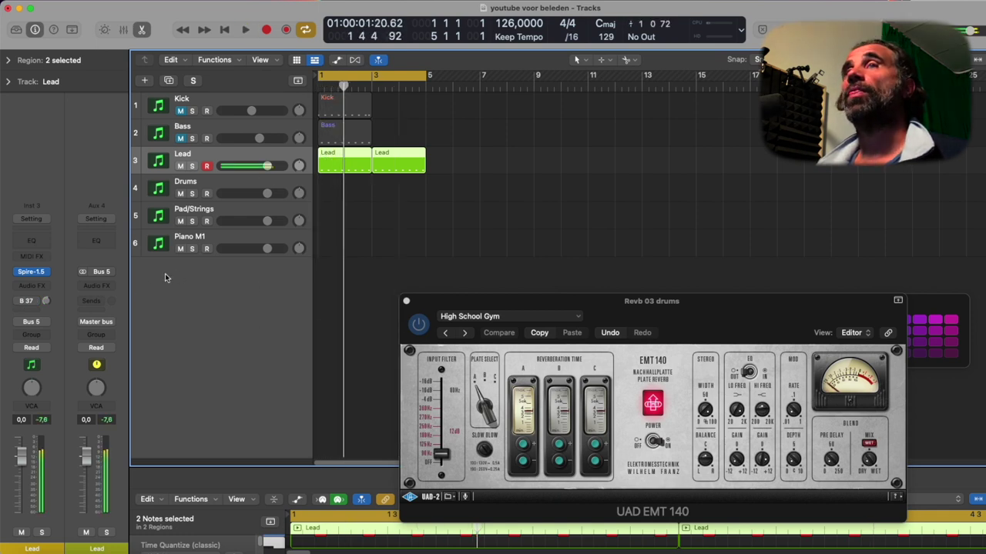
# Step: Route the Lead track's send to Bus 37 → Revb 03 drums
pyautogui.click(27, 304)
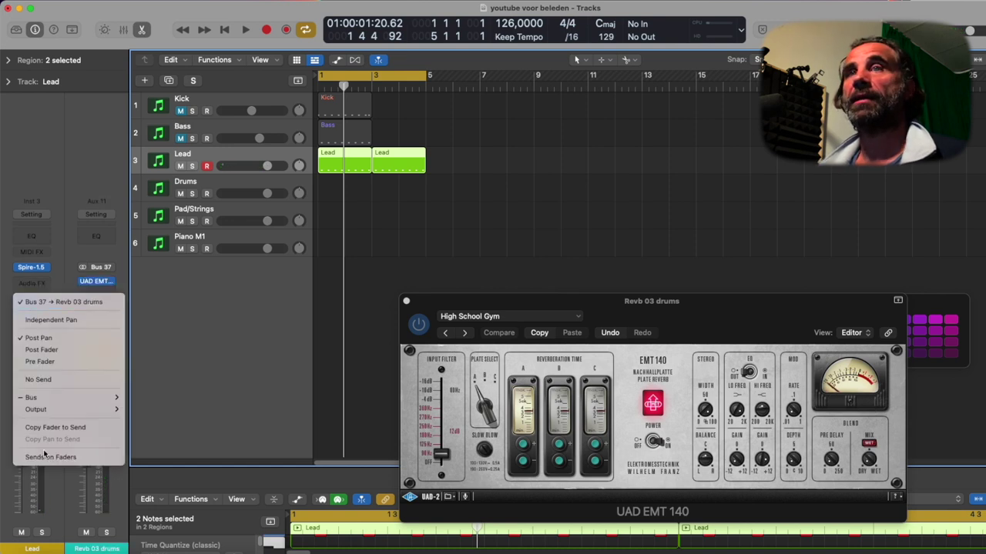
pyautogui.moveTo(61, 398)
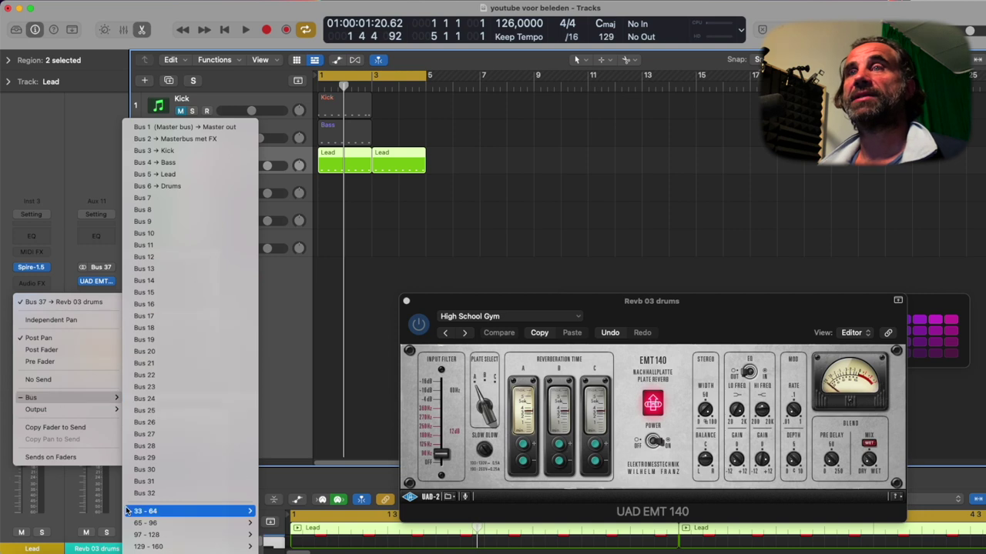
pyautogui.moveTo(241, 512)
pyautogui.click(310, 263)
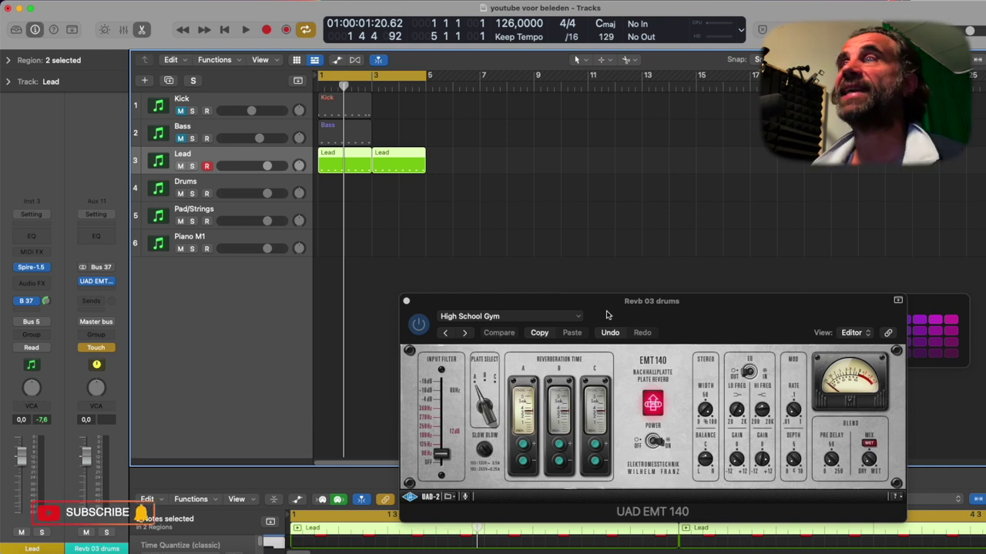
# Step: Nudge the reverb window up and adjust the EMT 140 Mix knob during playback
pyautogui.moveTo(611, 314); pyautogui.dragTo(645, 292)
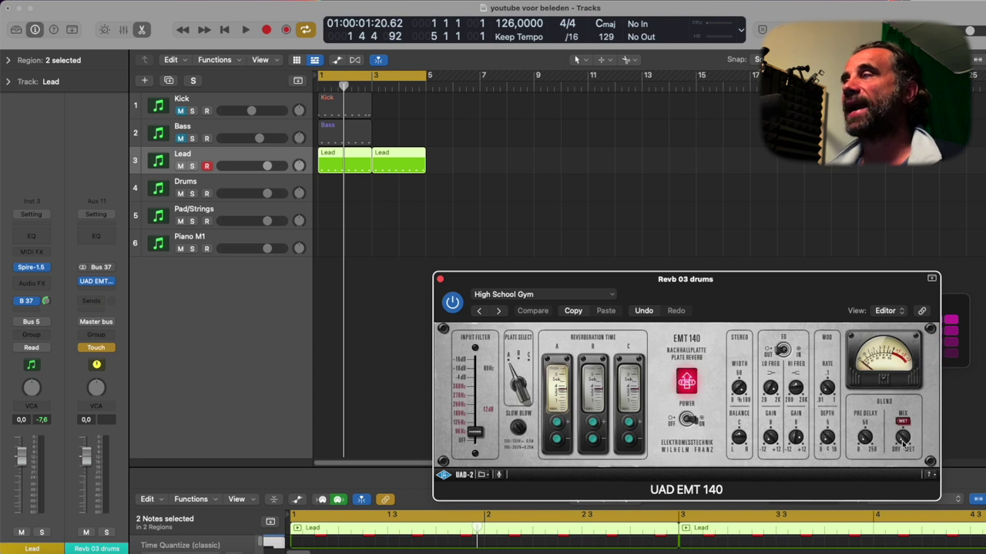
pyautogui.press('space')
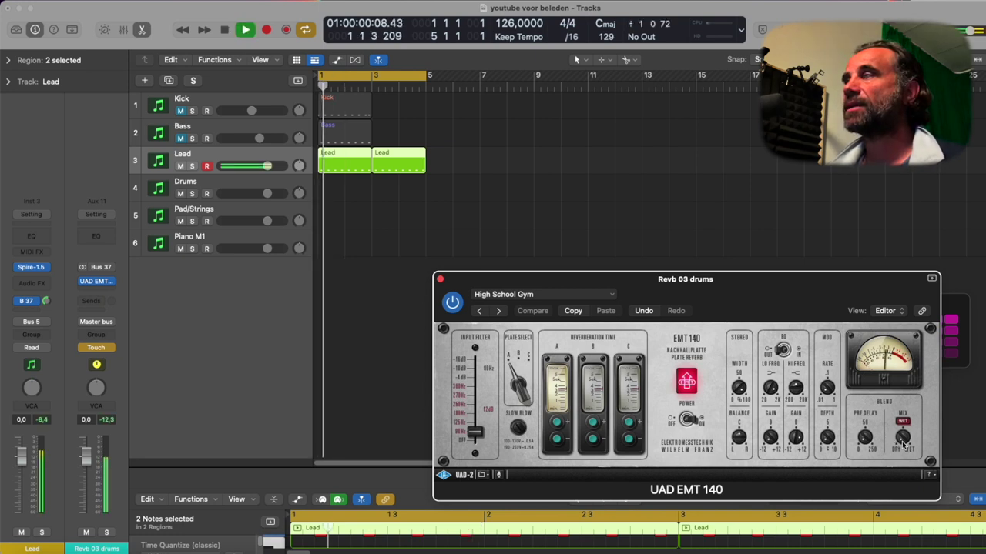
pyautogui.moveTo(903, 441)
pyautogui.mouseDown()
pyautogui.moveTo(924, 422)
pyautogui.moveTo(913, 456)
pyautogui.mouseUp()
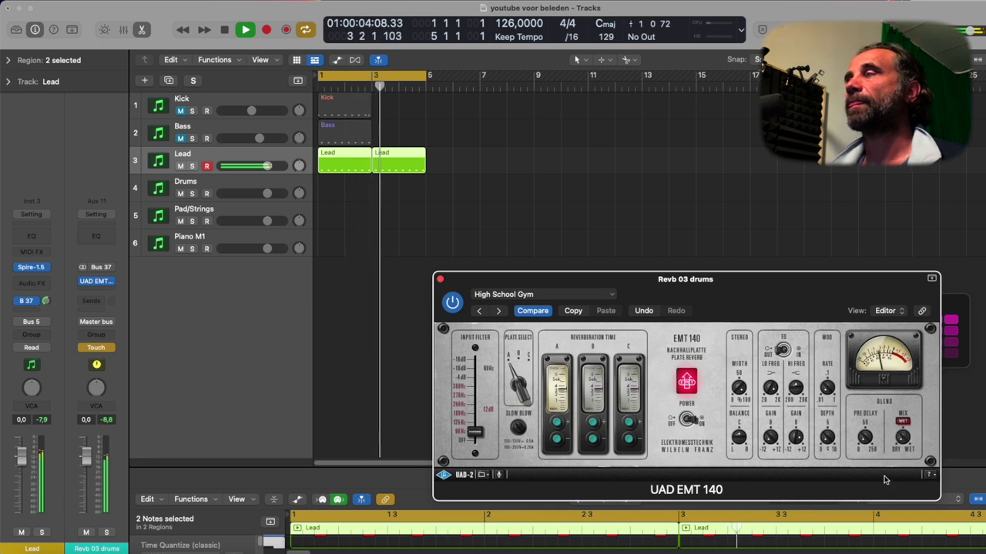
pyautogui.press('space')
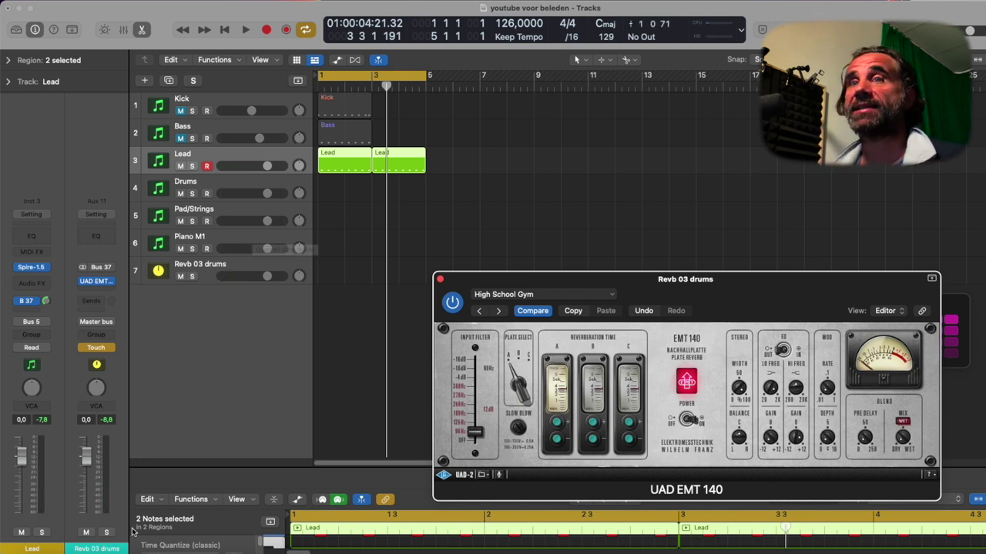
# Step: Create a track for the Revb 03 drums channel strip and move it to row 4
pyautogui.rightClick(106, 548)
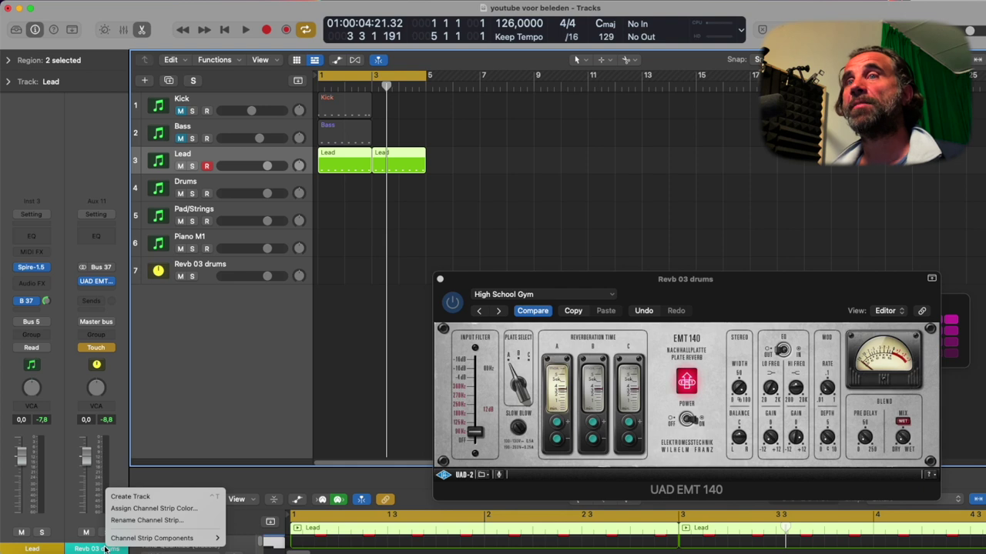
pyautogui.click(164, 499)
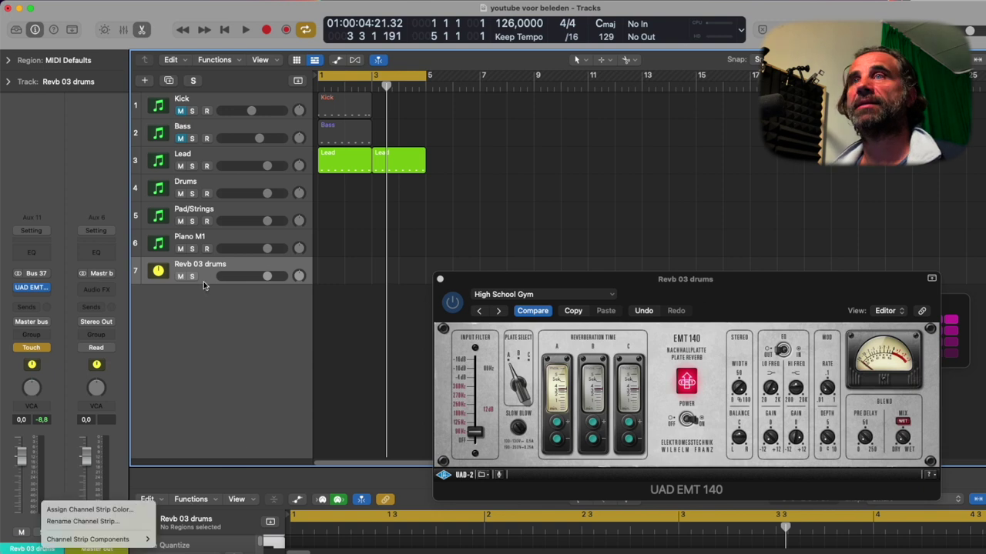
pyautogui.moveTo(211, 267); pyautogui.dragTo(219, 185)
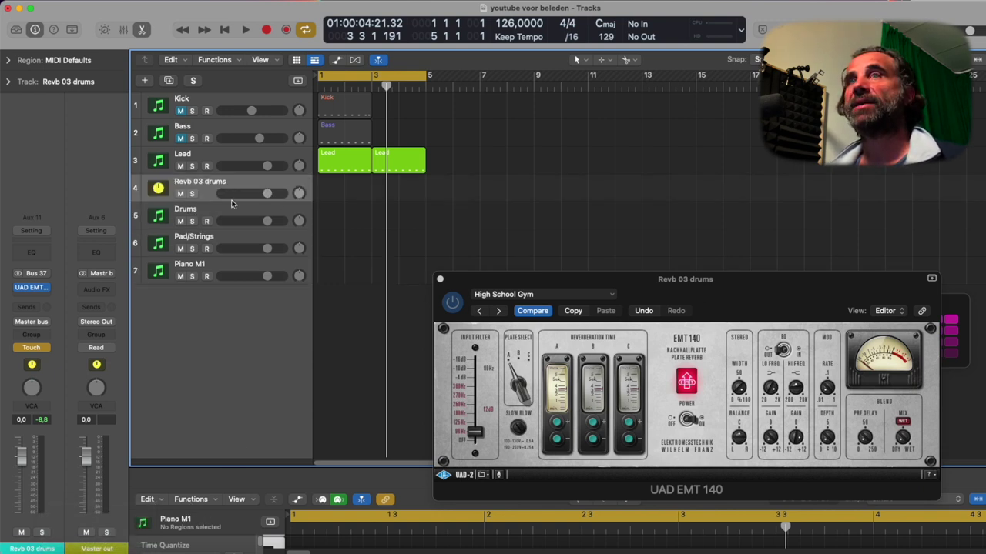
# Step: Set Touch automation, show lanes, and record a Mix rise peaking at 20.5% during playback
pyautogui.click(46, 350)
pyautogui.click(40, 336)
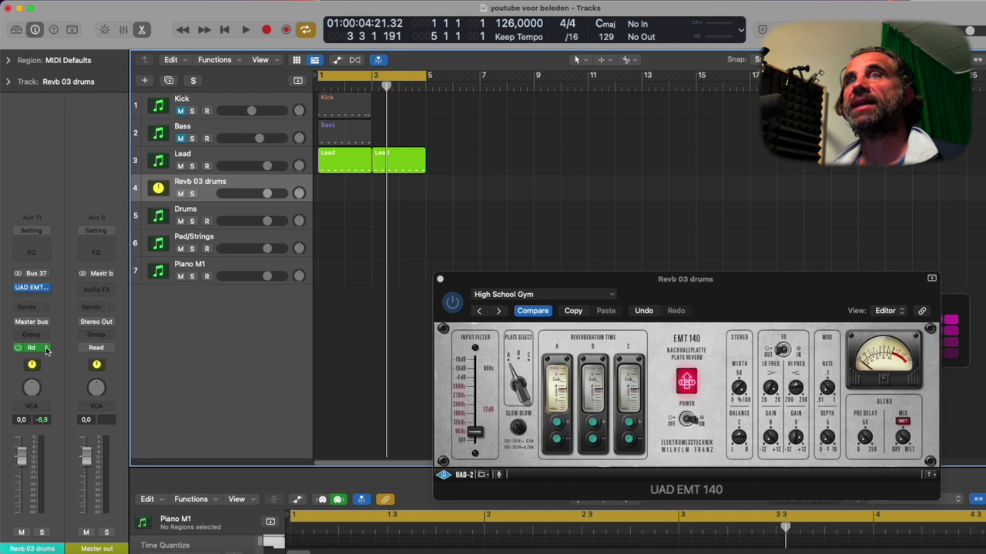
pyautogui.click(47, 350)
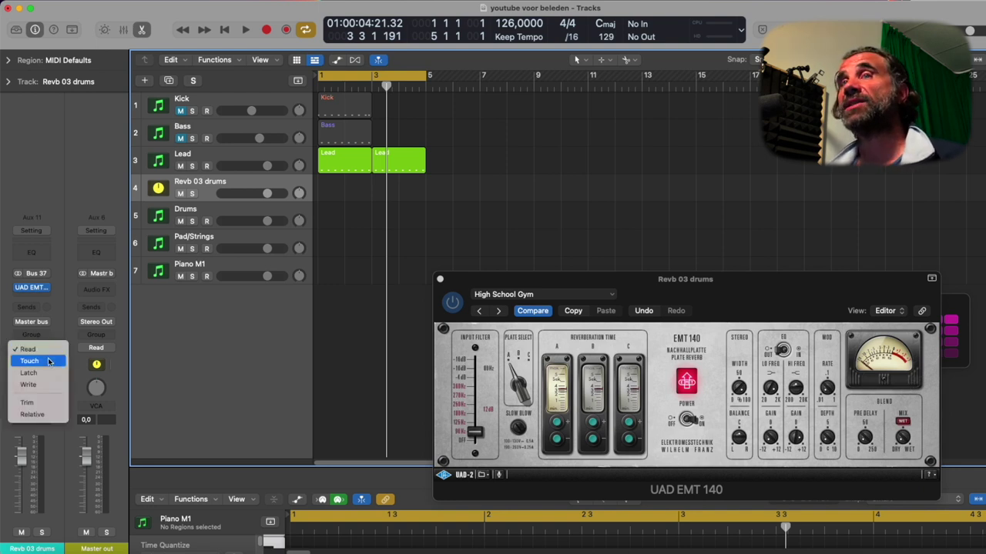
pyautogui.click(50, 361)
pyautogui.press('a')
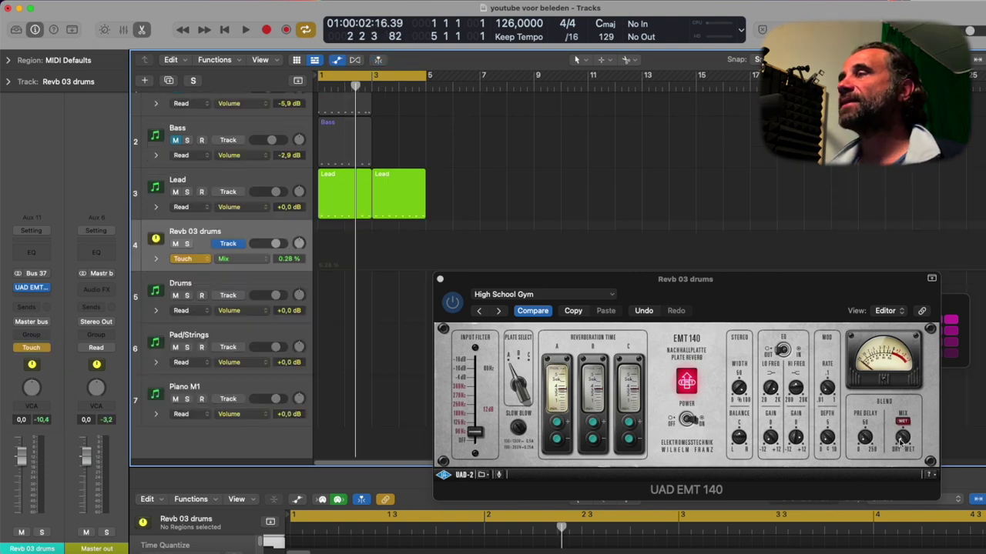
pyautogui.press('space')
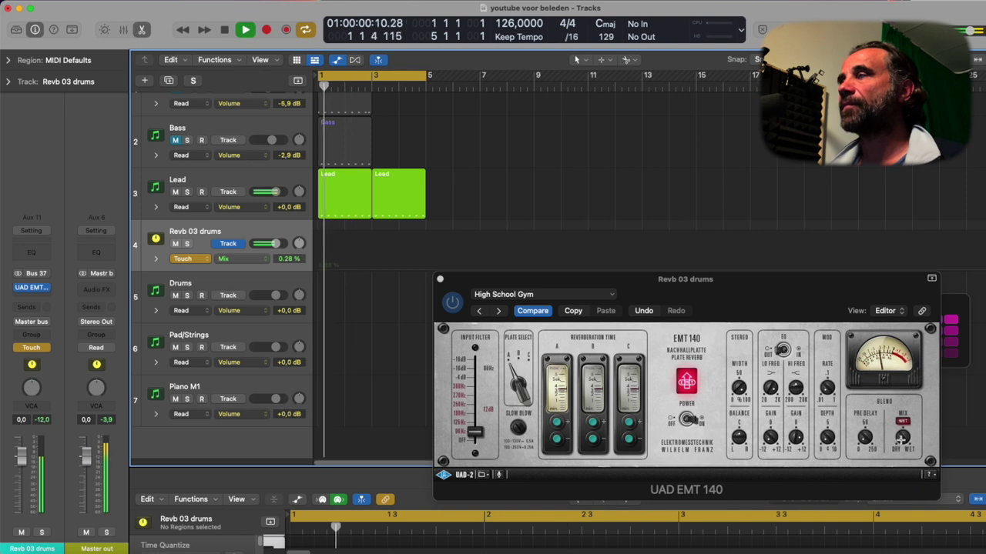
pyautogui.moveTo(918, 409)
pyautogui.mouseDown()
pyautogui.moveTo(917, 397)
pyautogui.moveTo(867, 483)
pyautogui.mouseUp()
pyautogui.press('space')
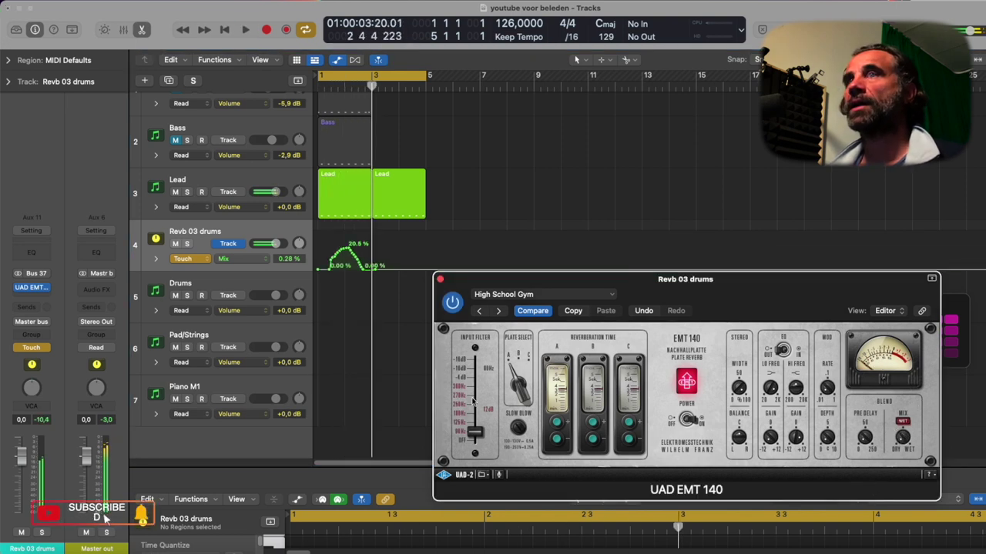
# Step: Set track 4 to Read and reshape Mix: flat 0.28%, jumping to 100% at bar 3
pyautogui.click(207, 259)
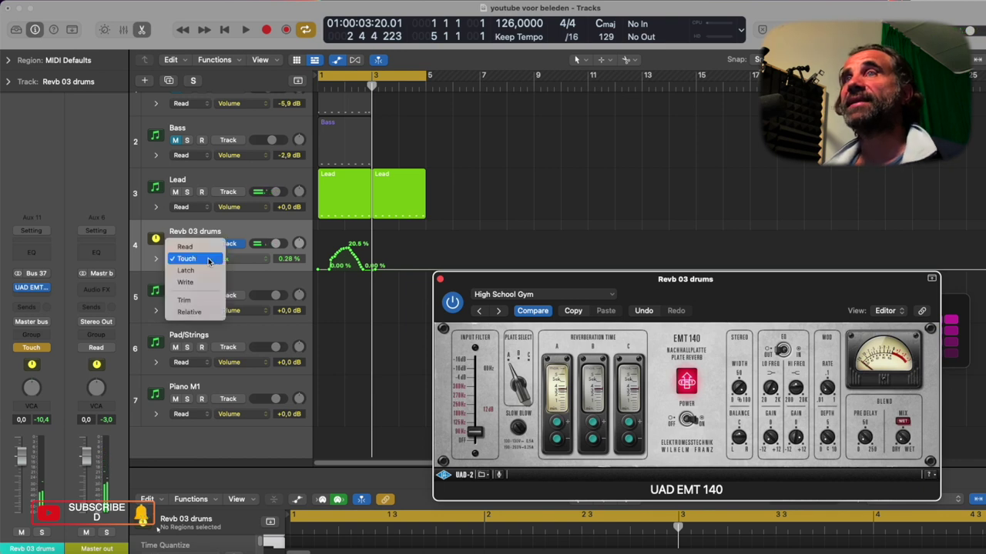
pyautogui.click(202, 248)
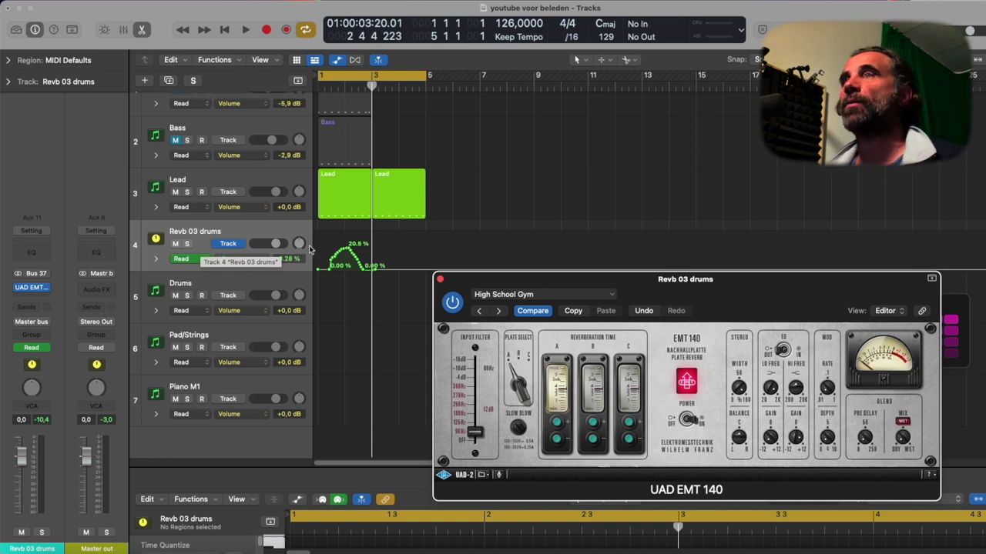
pyautogui.click(422, 272)
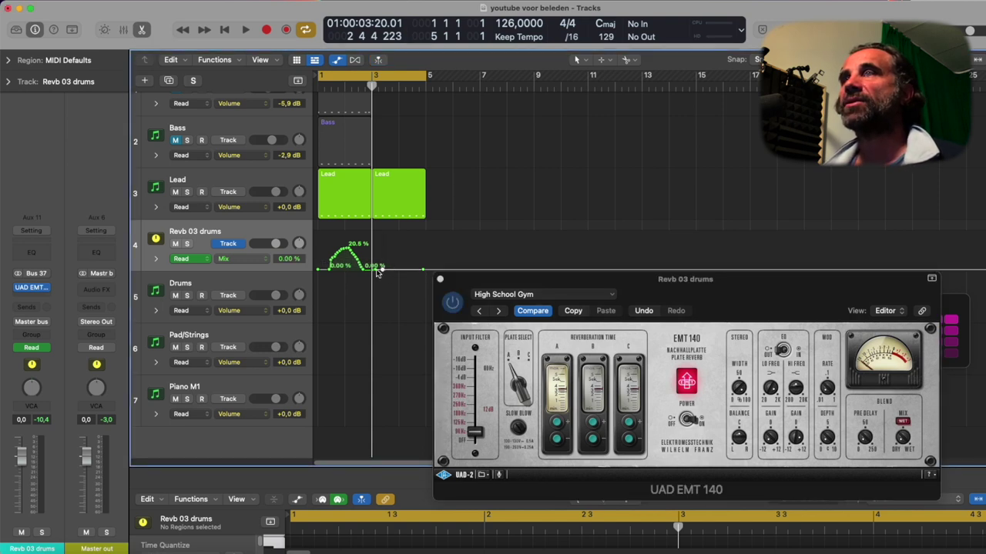
pyautogui.moveTo(378, 271); pyautogui.dragTo(366, 273)
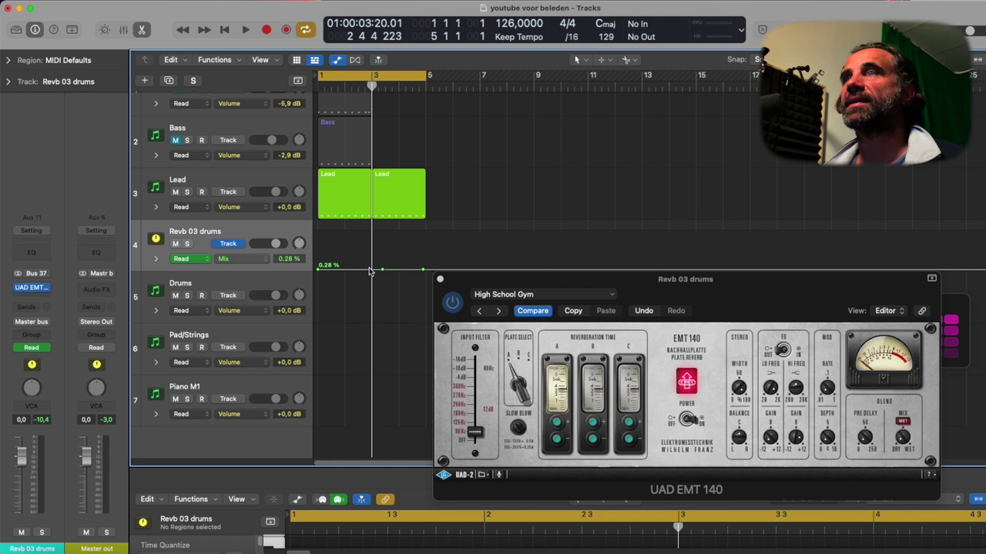
pyautogui.click(370, 271)
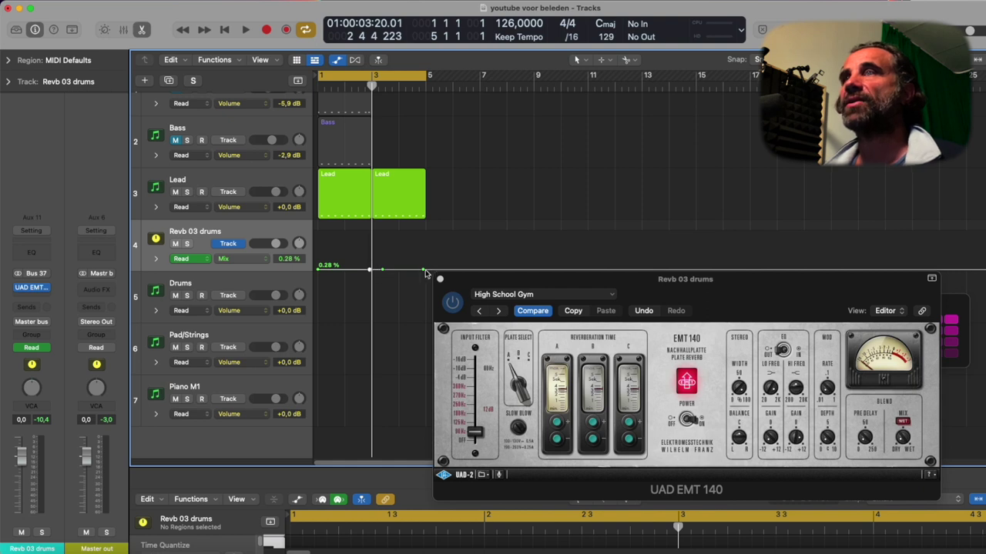
pyautogui.moveTo(414, 271); pyautogui.dragTo(370, 235)
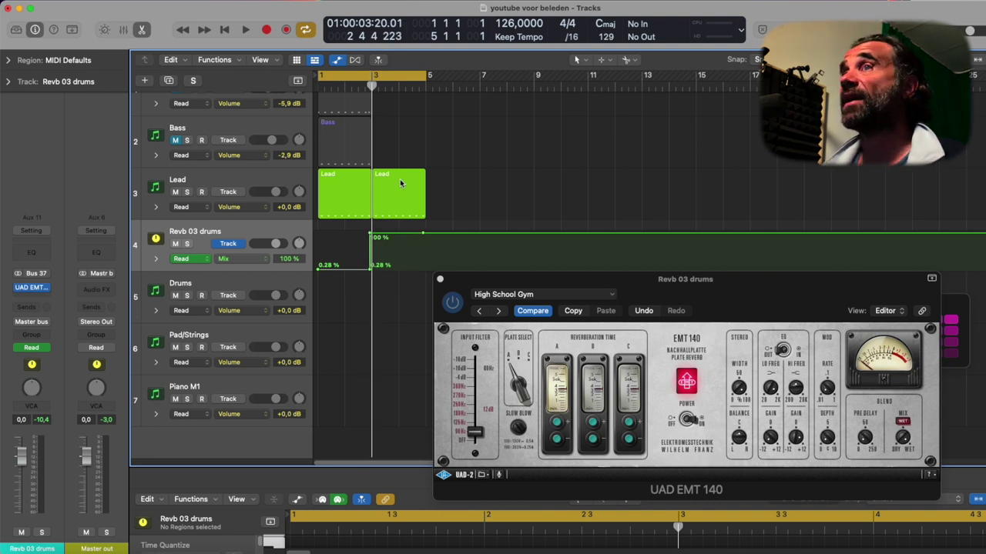
# Step: Play the song from the start to hear the Mix step, then stop
pyautogui.press('Return')
pyautogui.press('space')
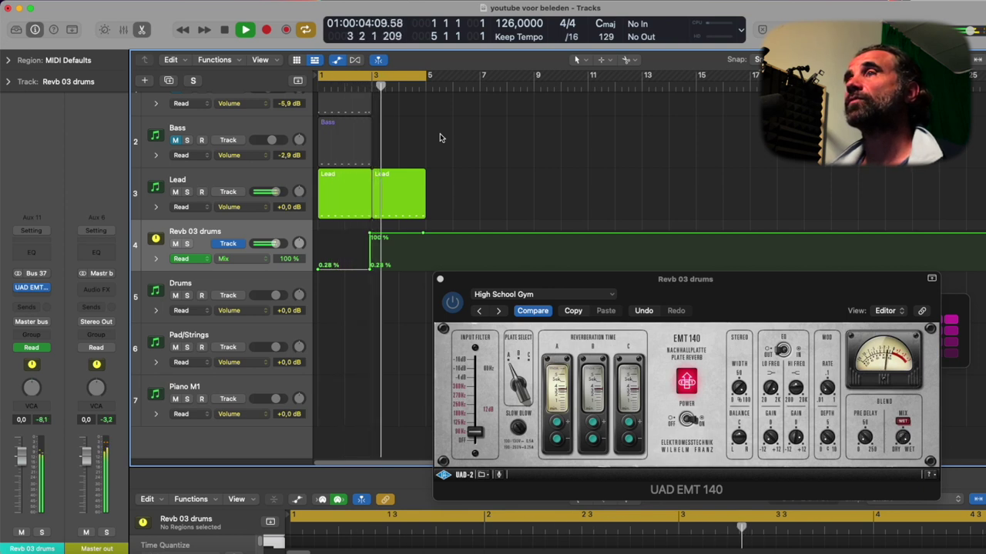
pyautogui.press('space')
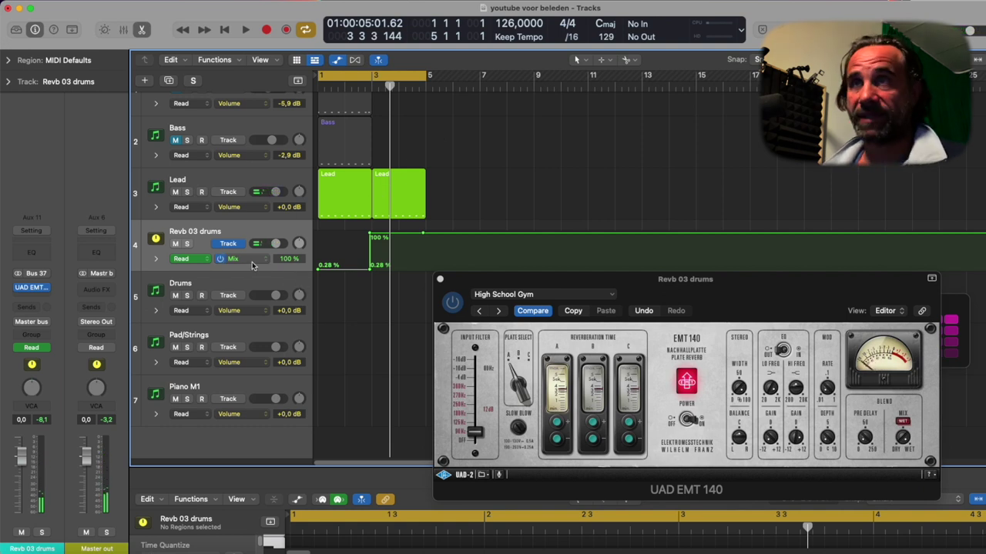
# Step: Solo and select Revb 03 drums, then hide the automation lanes
pyautogui.click(187, 244)
pyautogui.click(239, 184)
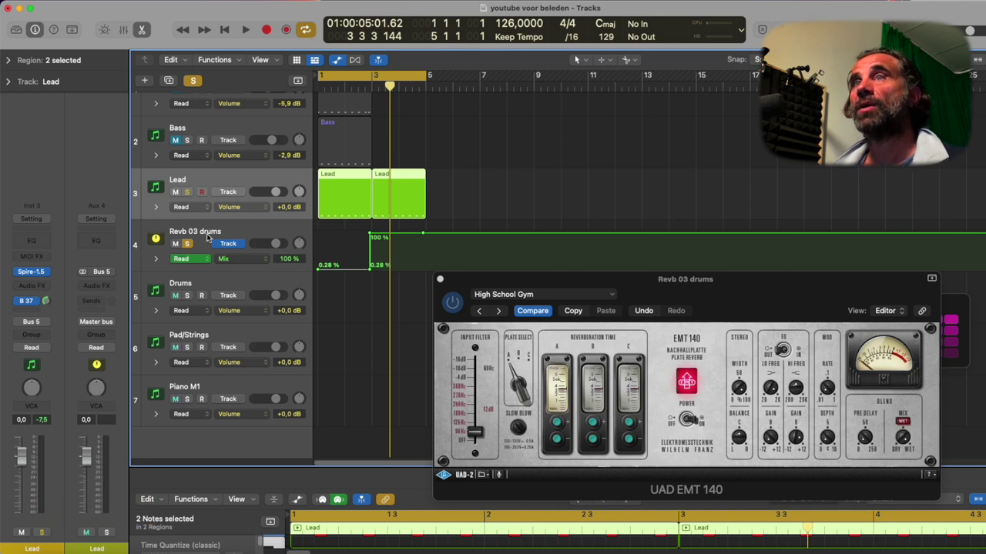
pyautogui.click(206, 238)
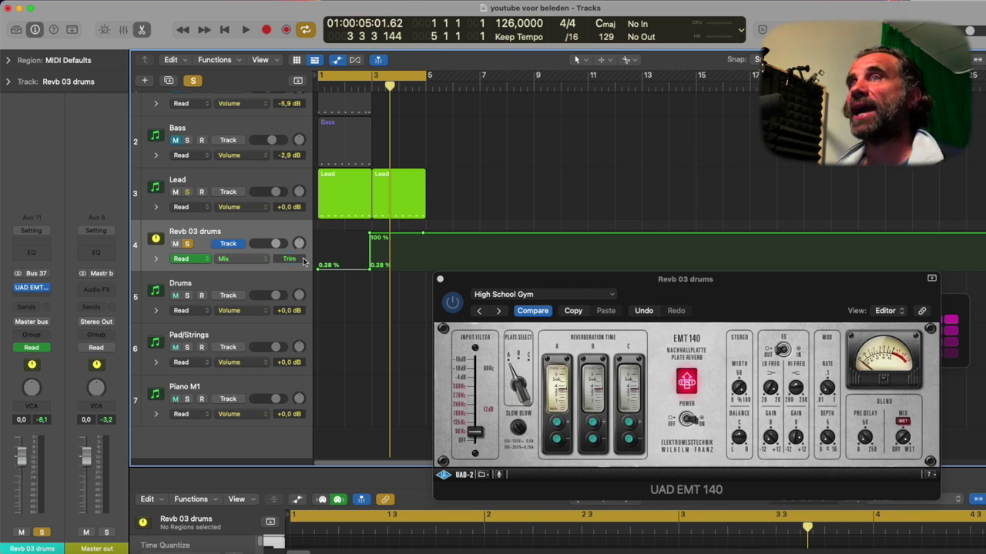
pyautogui.press('a')
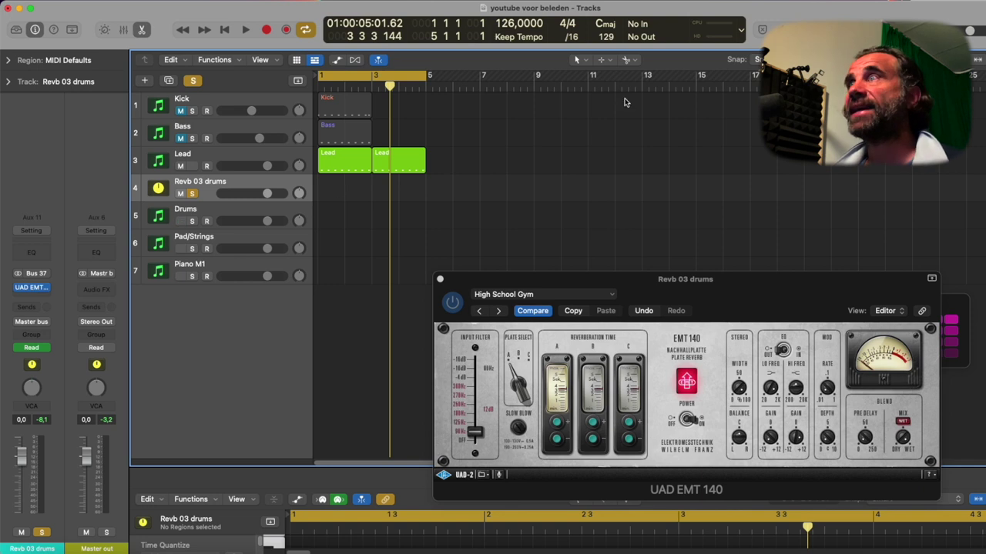
# Step: Draw a bar 1–5 region on Revb 03 drums with the Pencil tool, then return to Pointer
pyautogui.press('t')
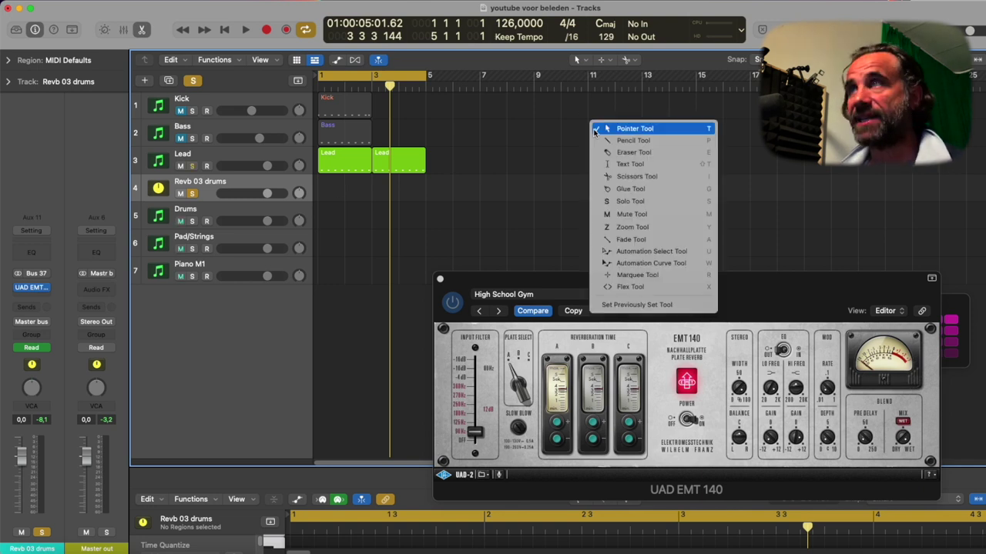
pyautogui.click(638, 141)
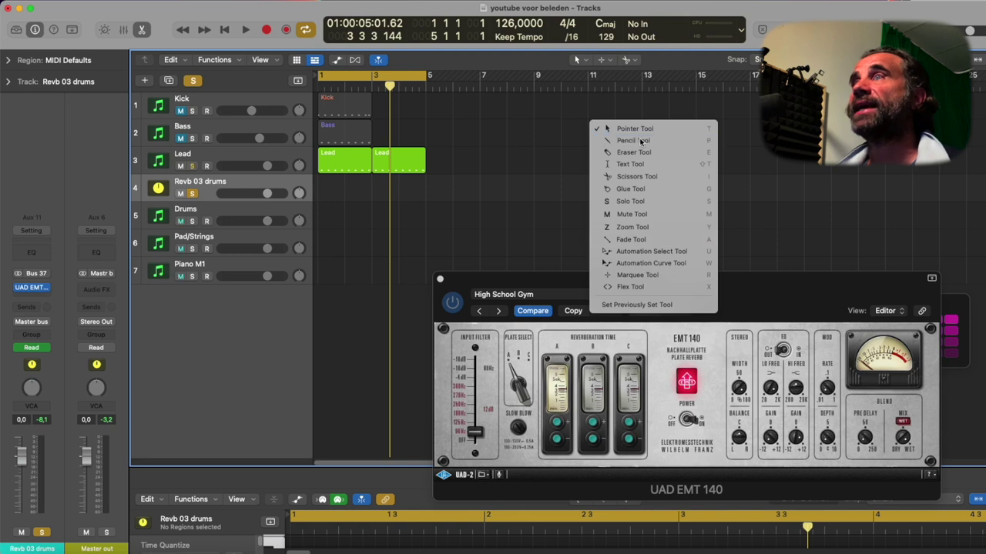
pyautogui.click(341, 189)
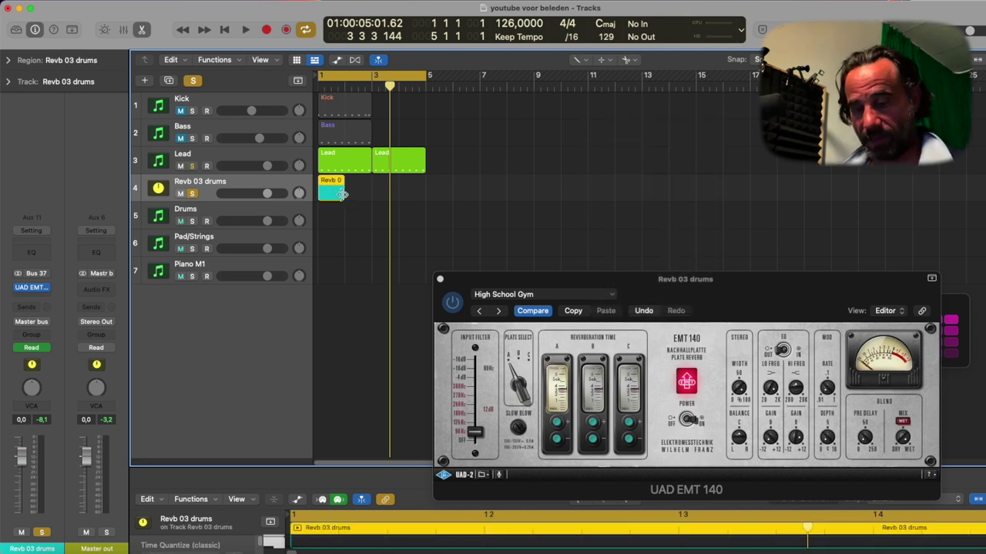
pyautogui.moveTo(341, 194); pyautogui.dragTo(422, 205)
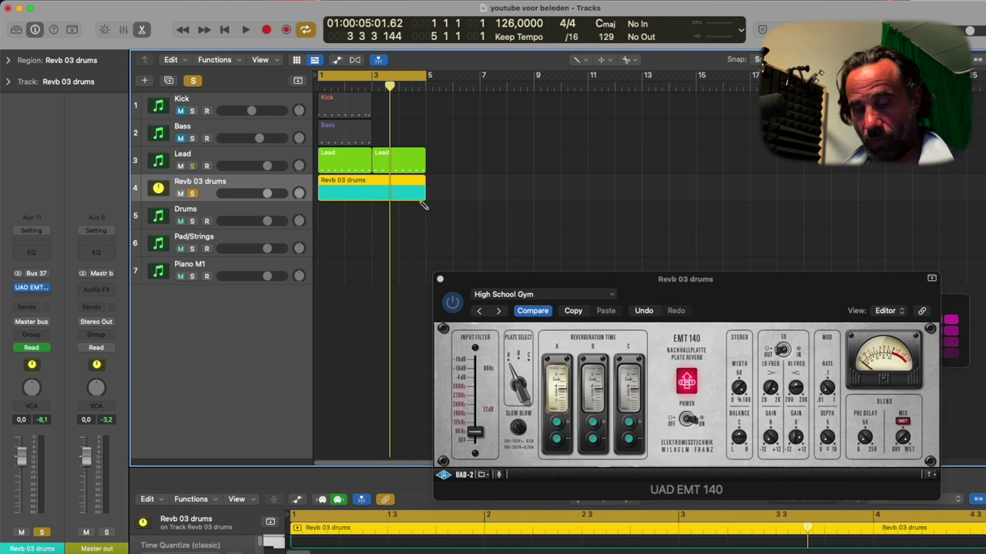
pyautogui.press('t')
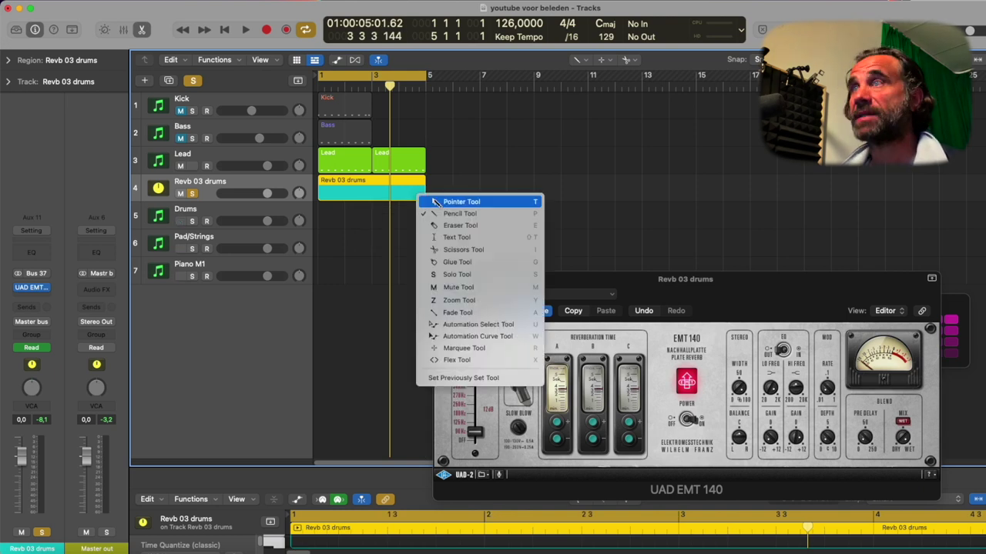
pyautogui.click(469, 206)
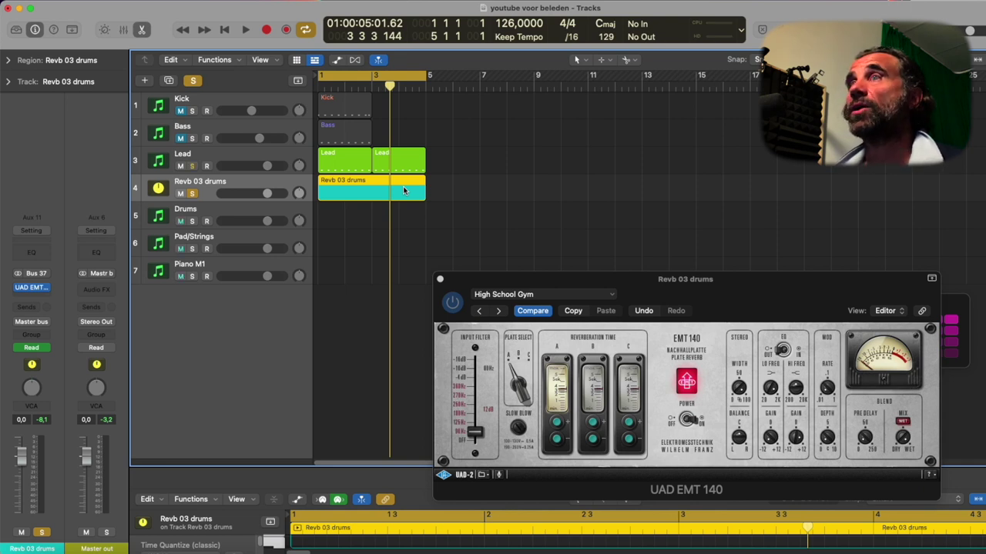
# Step: Bounce the Revb 03 drums region in place to a new track with default options
pyautogui.rightClick(345, 183)
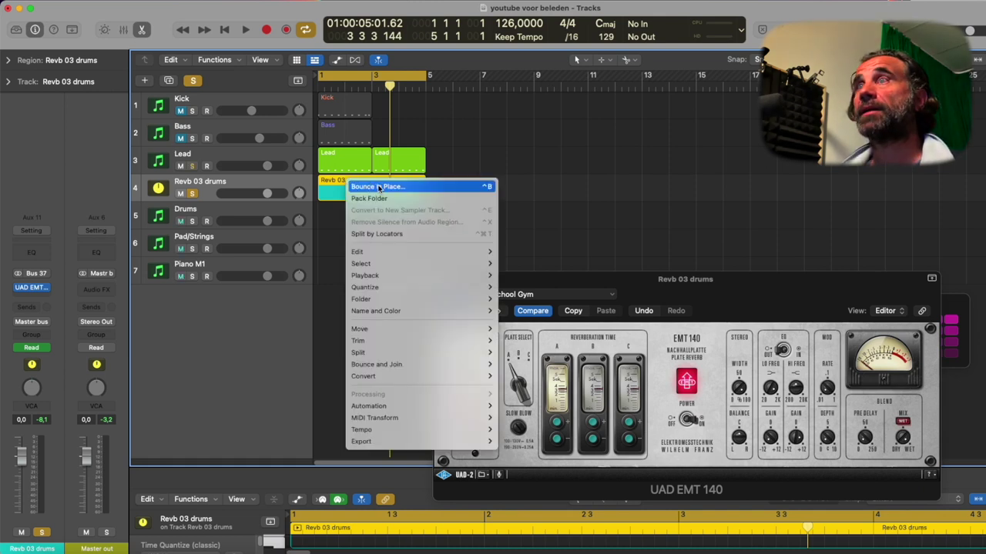
pyautogui.click(378, 187)
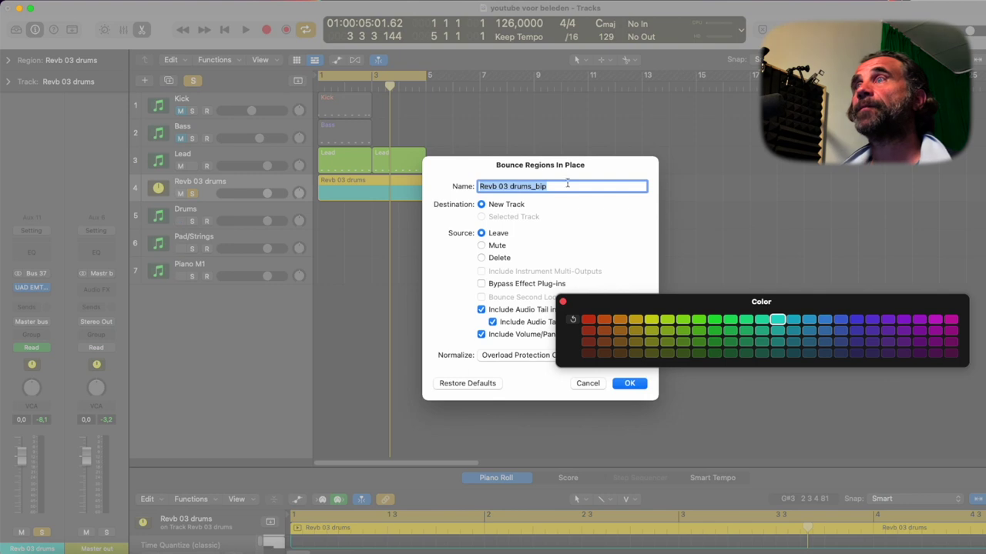
pyautogui.moveTo(604, 311); pyautogui.dragTo(836, 266)
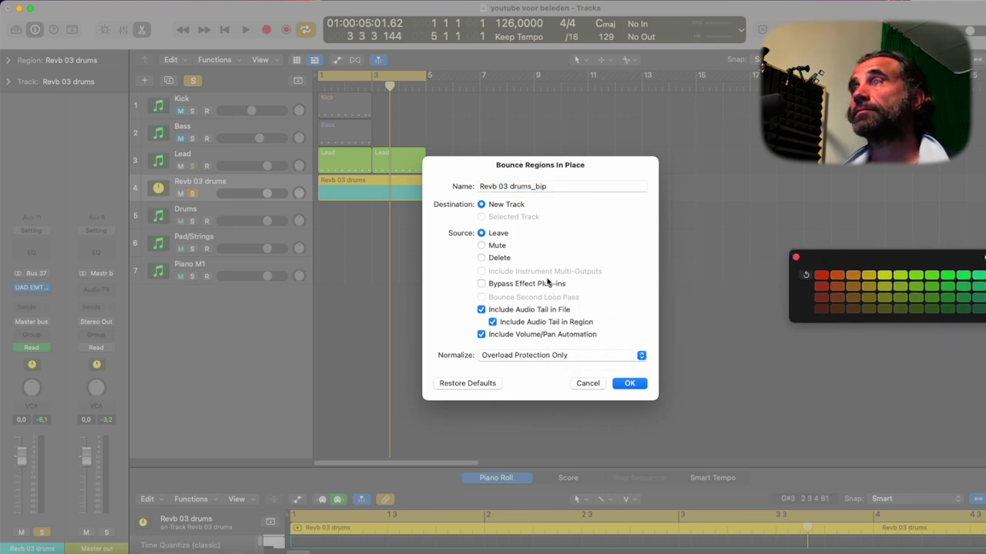
pyautogui.click(629, 384)
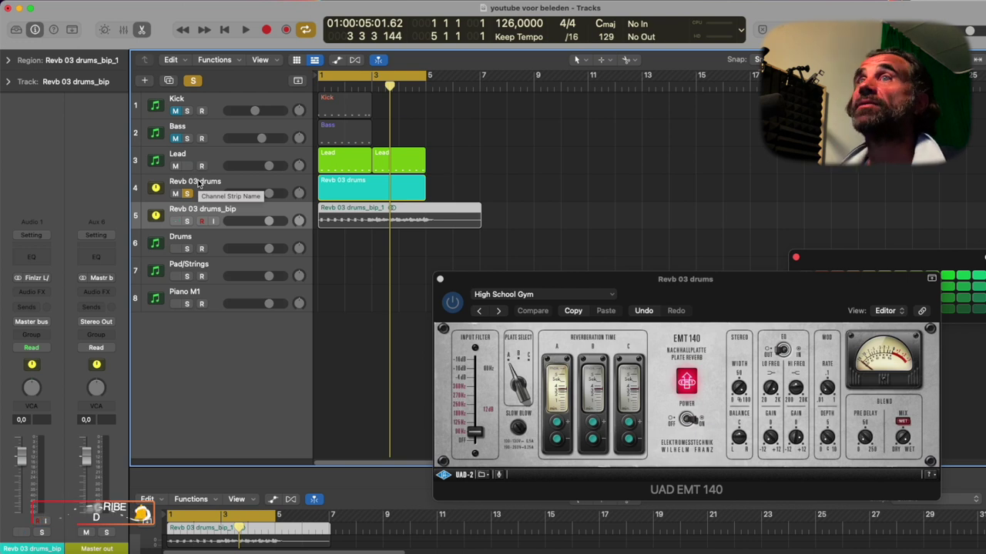
# Step: Mute Revb 03 drums and Lead, solo and audition the _bip track, then delete it
pyautogui.click(187, 193)
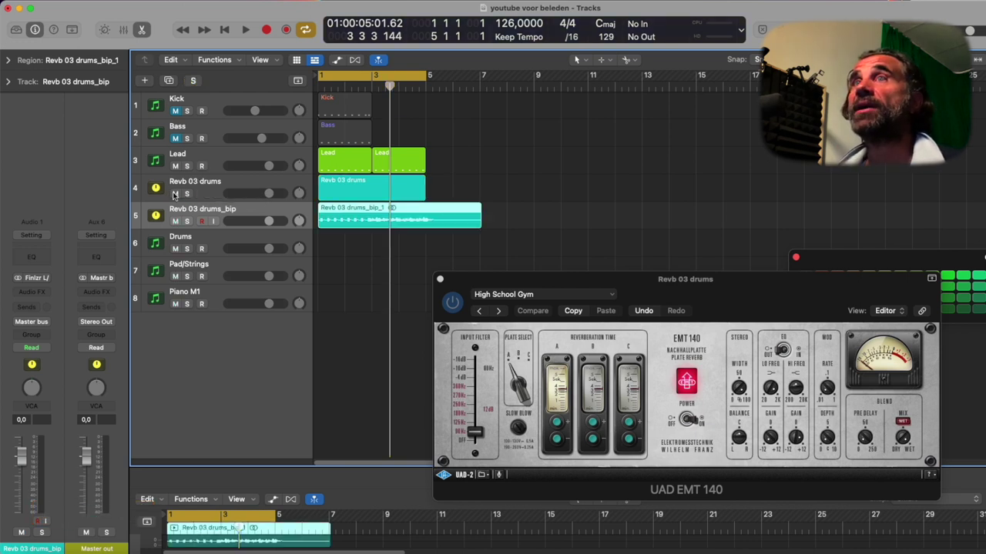
pyautogui.click(175, 194)
pyautogui.click(174, 166)
pyautogui.click(185, 222)
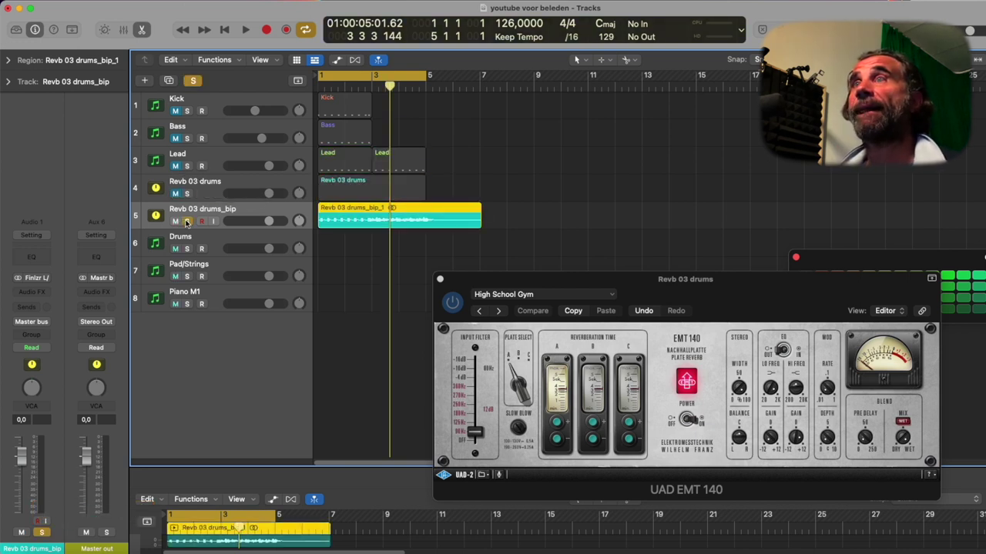
pyautogui.press('space')
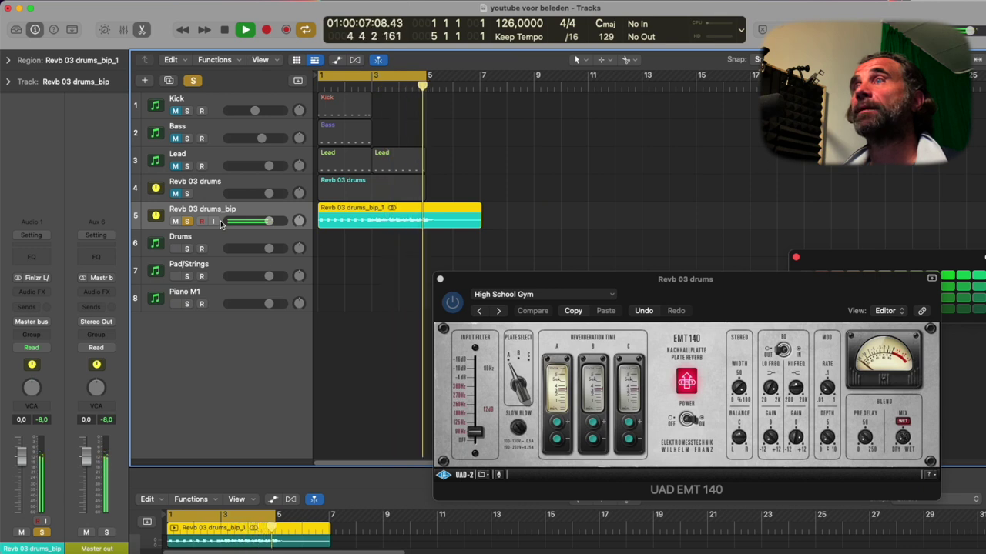
pyautogui.press('space')
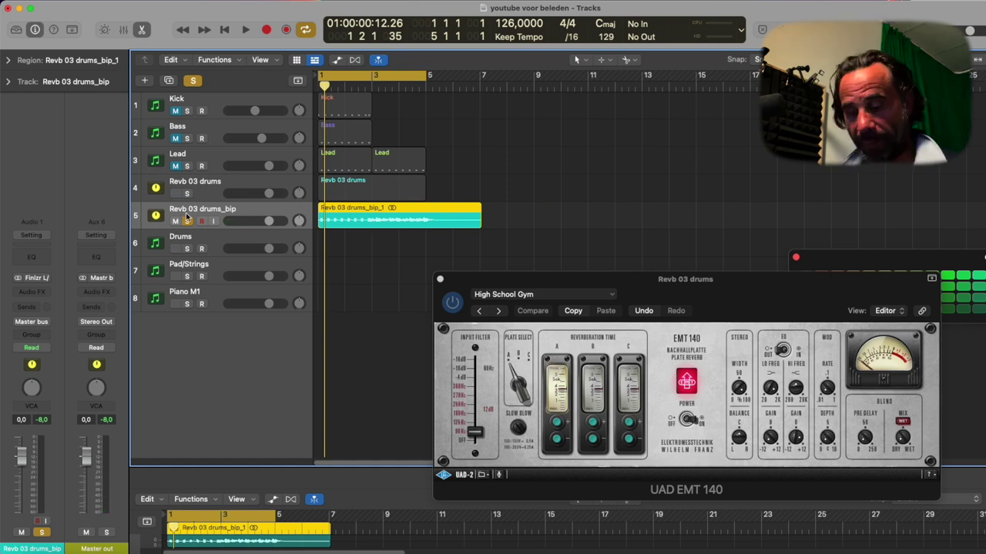
pyautogui.press('super+BackSpace')
# Step: Delete the empty region from the Revb 03 drums track
pyautogui.press('BackSpace')
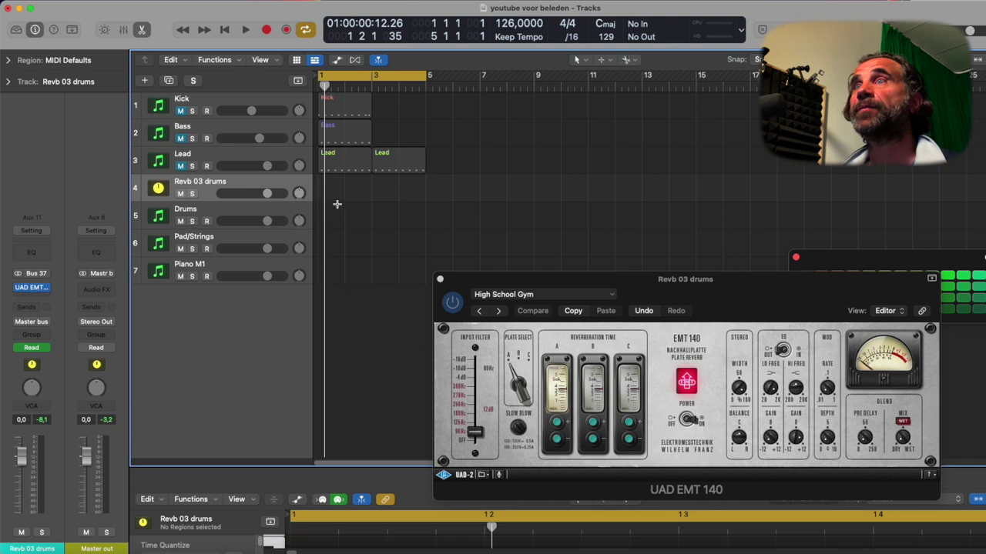
pyautogui.rightClick(336, 204)
pyautogui.click(330, 197)
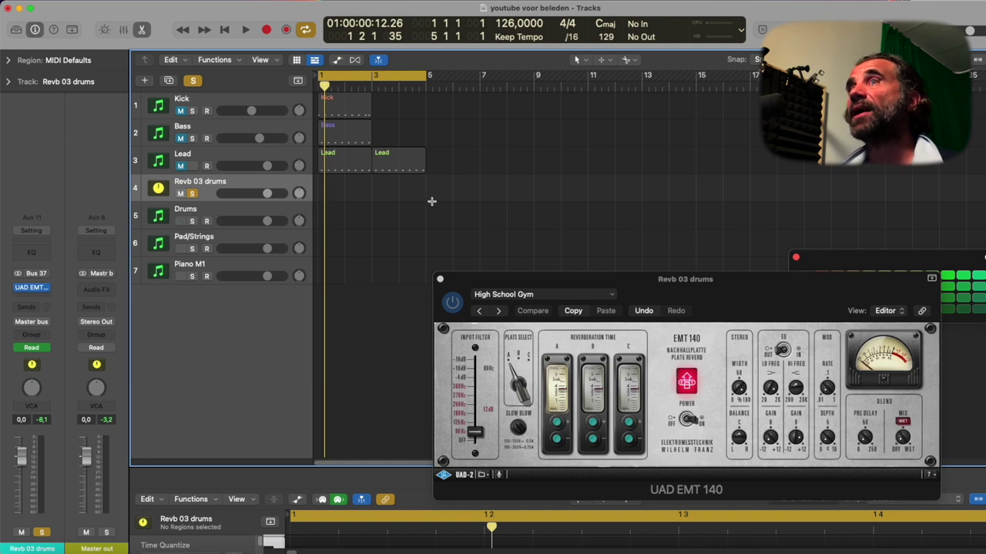
# Step: Toggle Lead's mute and solo, select the Lead track, and leave it muted
pyautogui.click(181, 167)
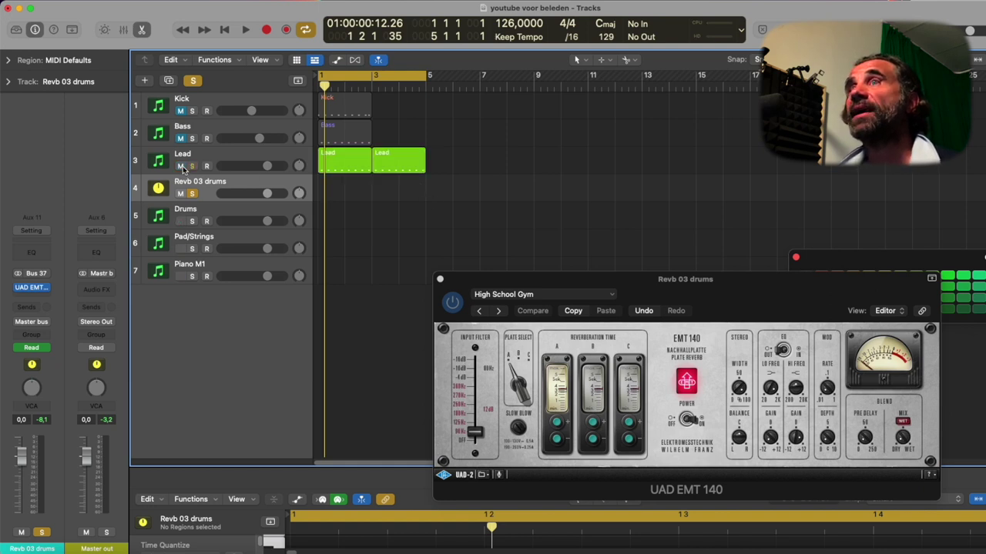
pyautogui.click(193, 166)
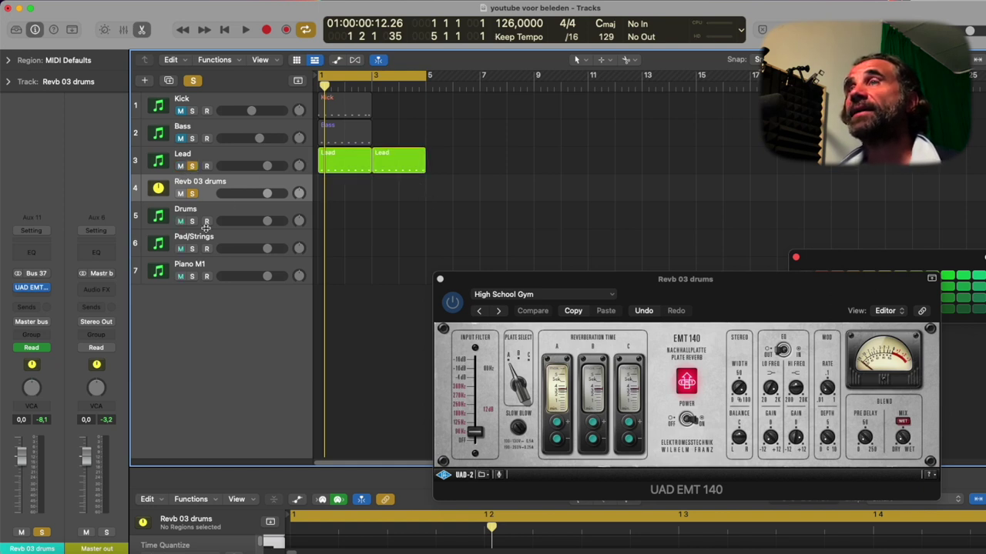
pyautogui.click(231, 152)
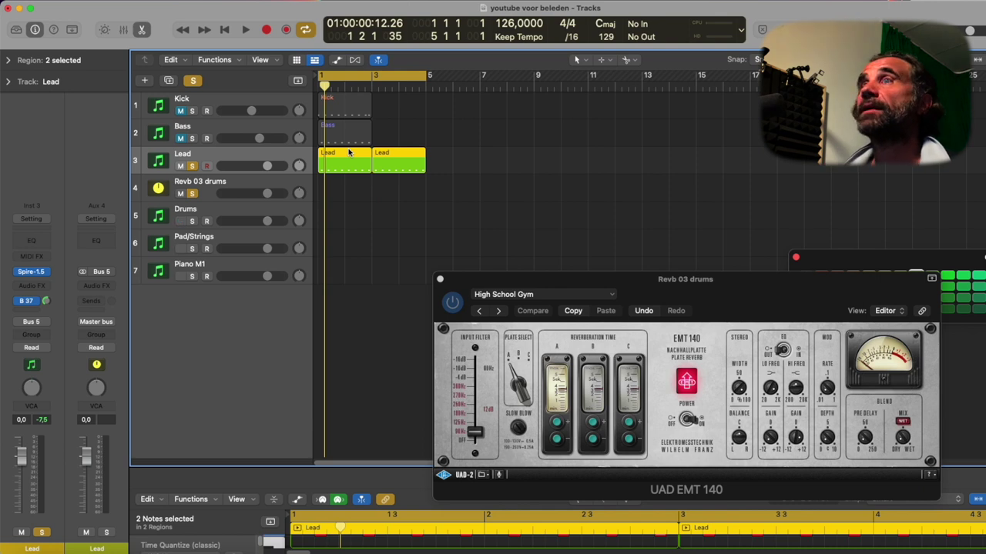
pyautogui.click(182, 166)
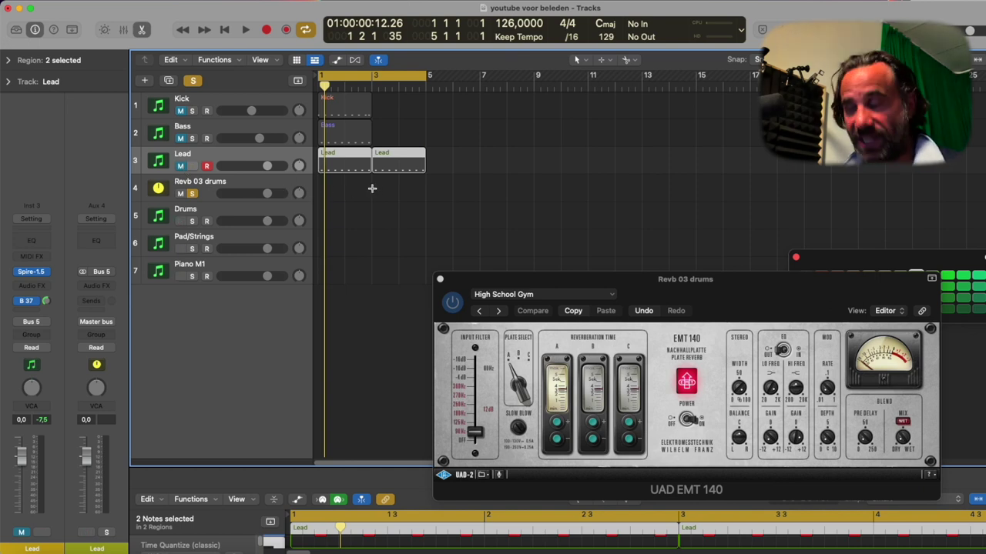
# Step: Ramp the reverb Mix automation from 0% at bar 1 to 100%, then back to 0% near bar 5
pyautogui.press('a')
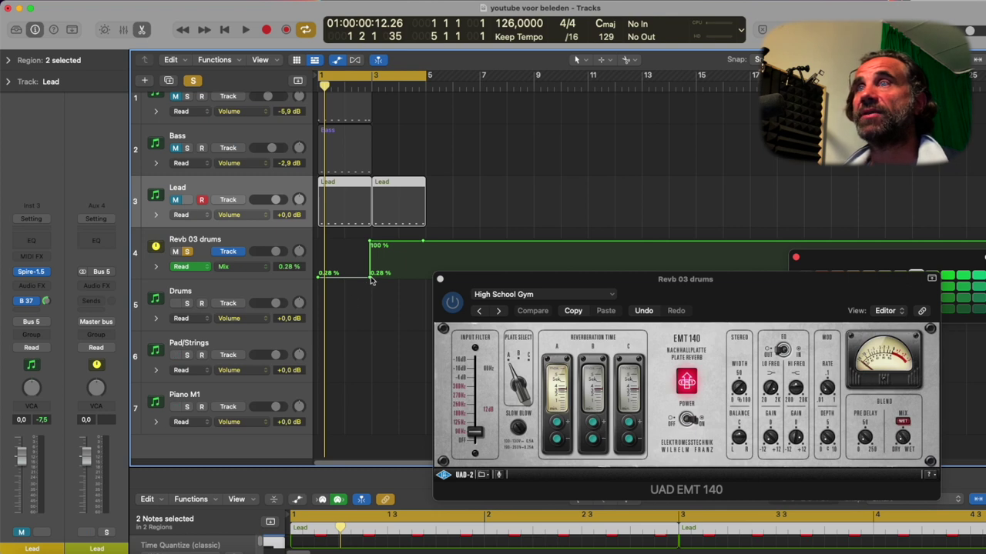
pyautogui.moveTo(371, 277); pyautogui.dragTo(320, 276)
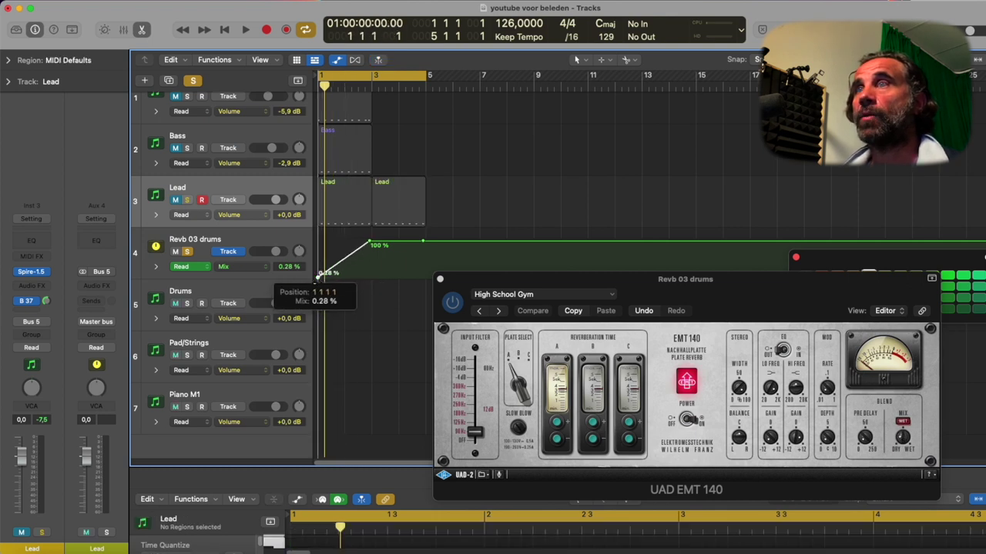
pyautogui.press('space')
pyautogui.moveTo(422, 245); pyautogui.dragTo(423, 277)
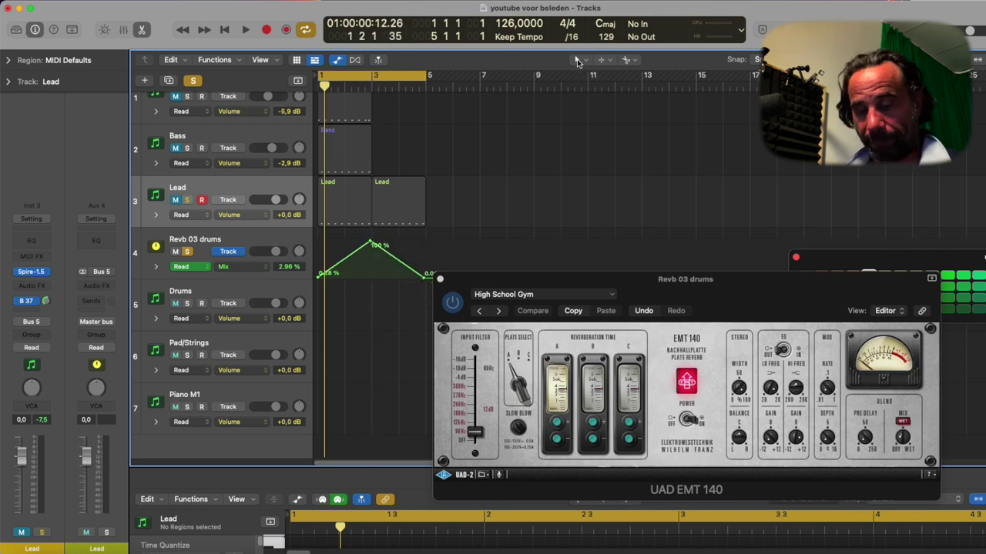
# Step: Draw an empty region on Revb 03 drums spanning bars 1 to 5 with the Pencil tool
pyautogui.press('a')
pyautogui.click(577, 60)
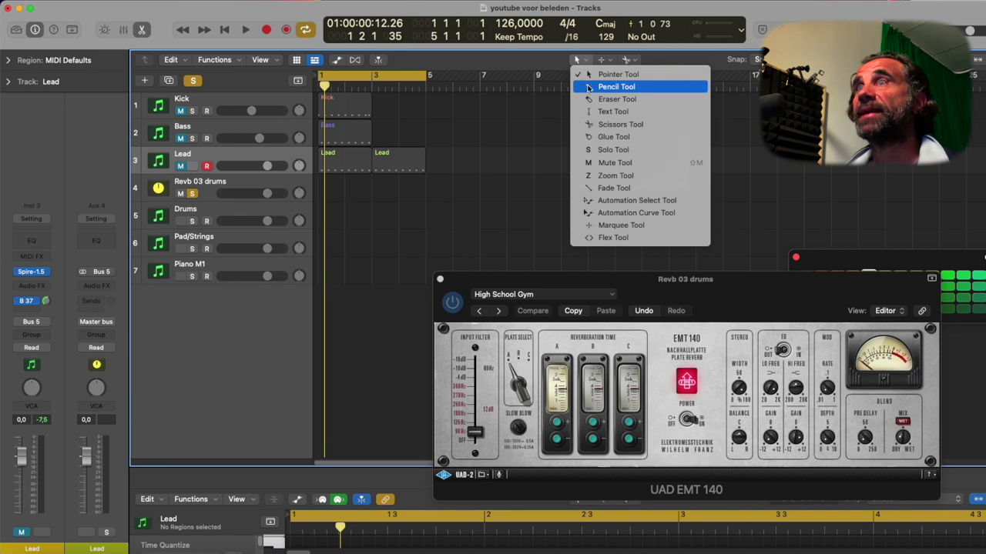
pyautogui.click(589, 88)
pyautogui.click(334, 191)
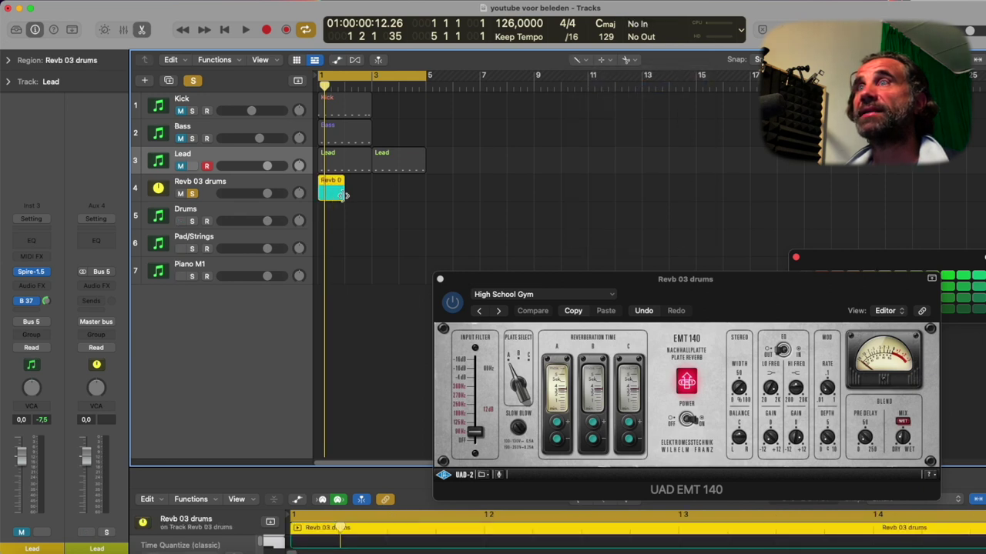
pyautogui.moveTo(344, 196); pyautogui.dragTo(422, 202)
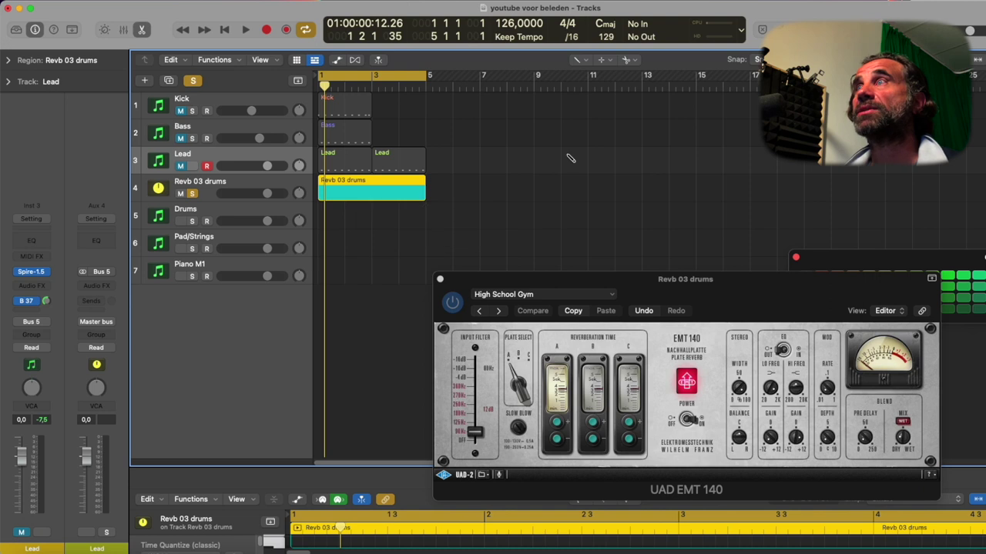
# Step: Bounce the Revb 03 drums region in place to a new Revb 03 drums_bip track
pyautogui.click(579, 61)
pyautogui.click(590, 74)
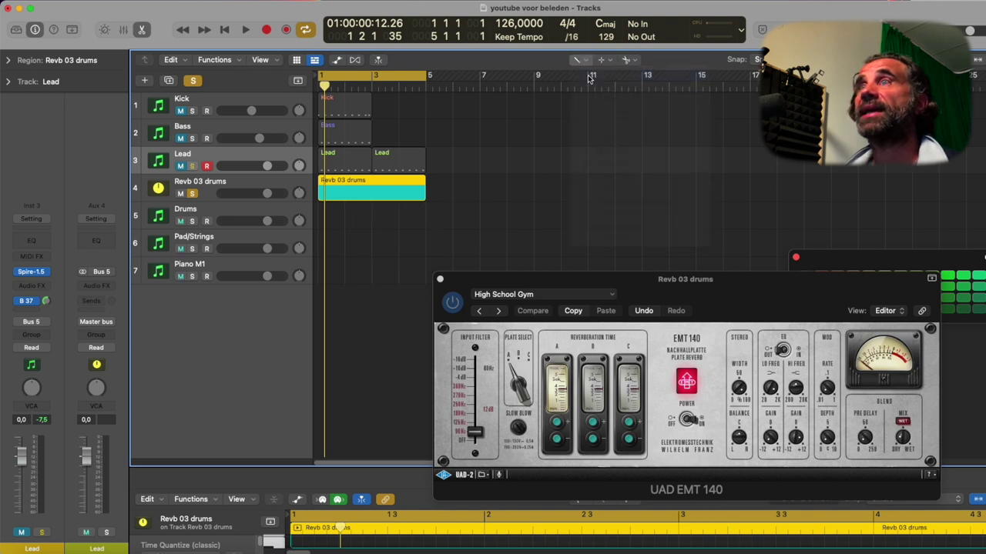
pyautogui.rightClick(345, 183)
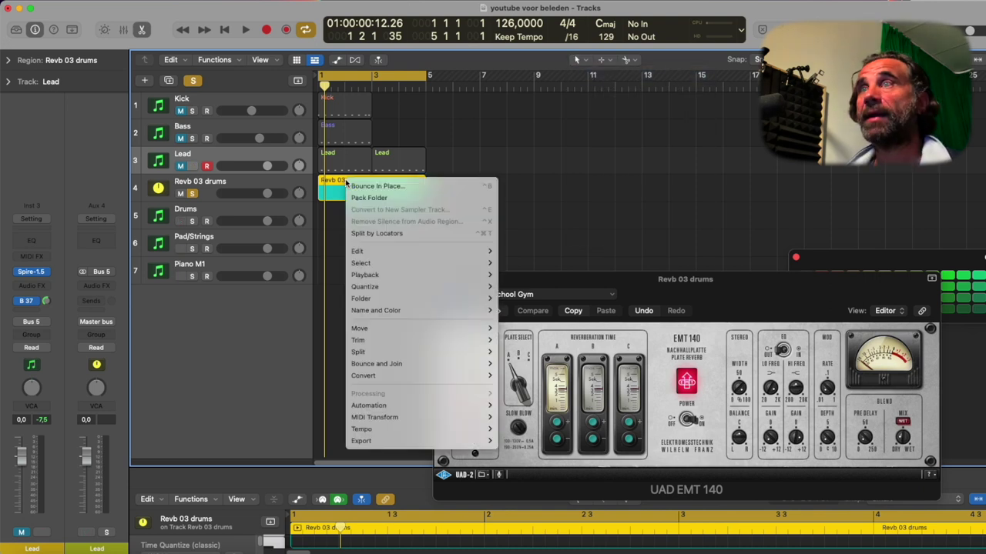
pyautogui.click(395, 184)
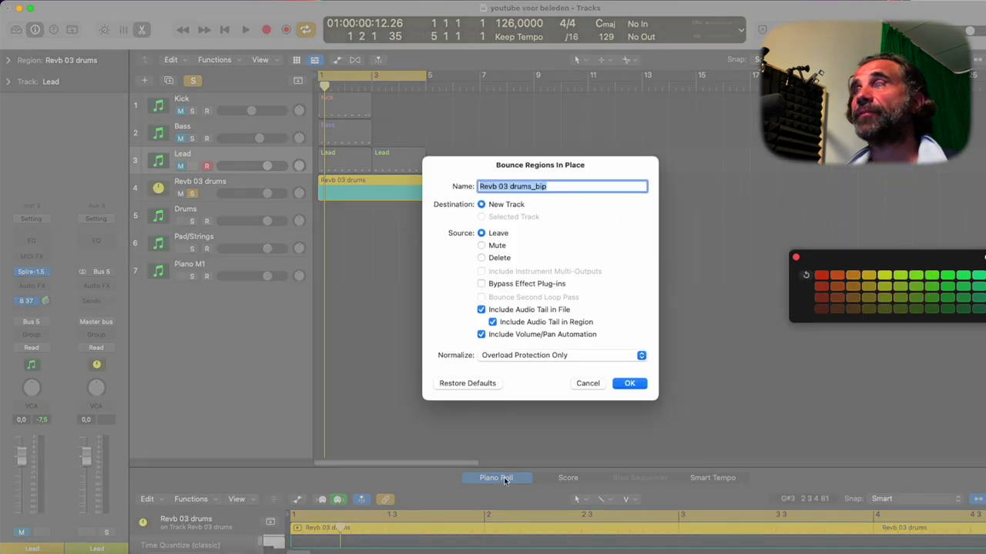
pyautogui.click(627, 383)
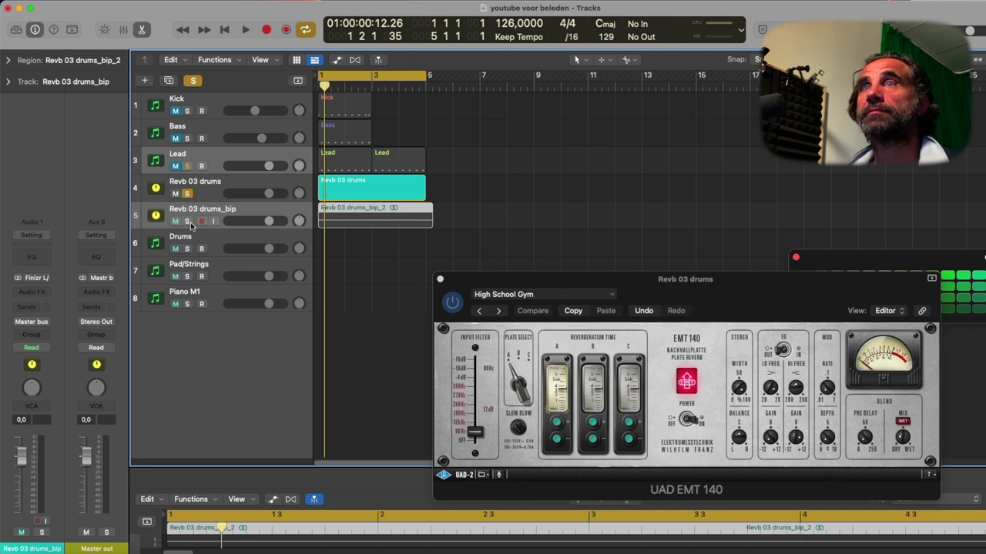
# Step: Play the drums_bip track soloed with Lead muted, then delete the bounced track
pyautogui.click(188, 221)
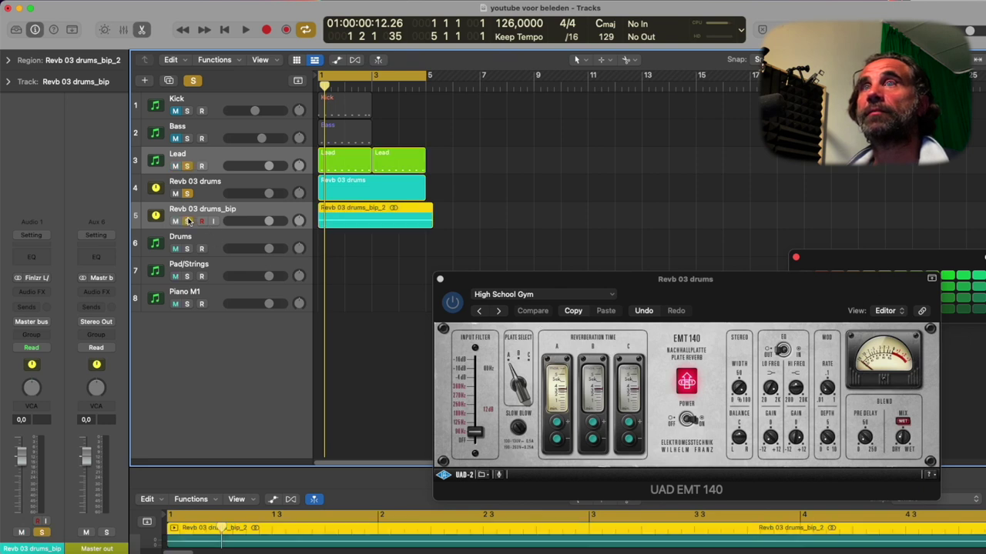
pyautogui.click(187, 193)
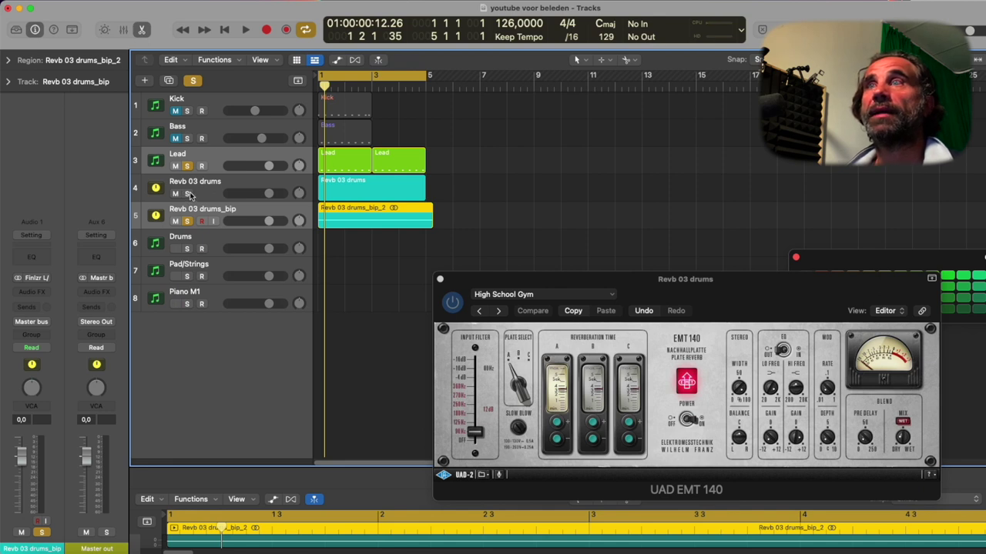
pyautogui.press('space')
pyautogui.click(175, 166)
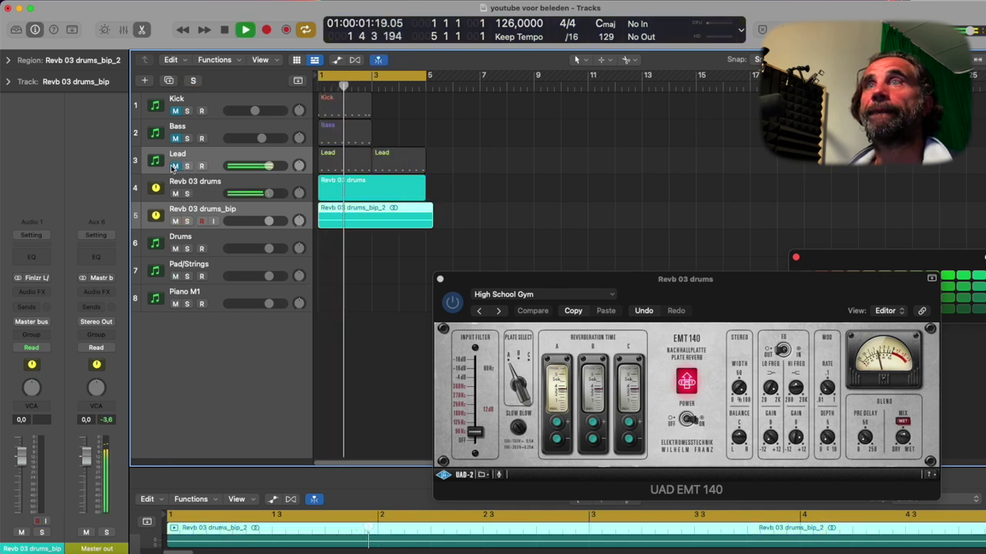
pyautogui.press('Return')
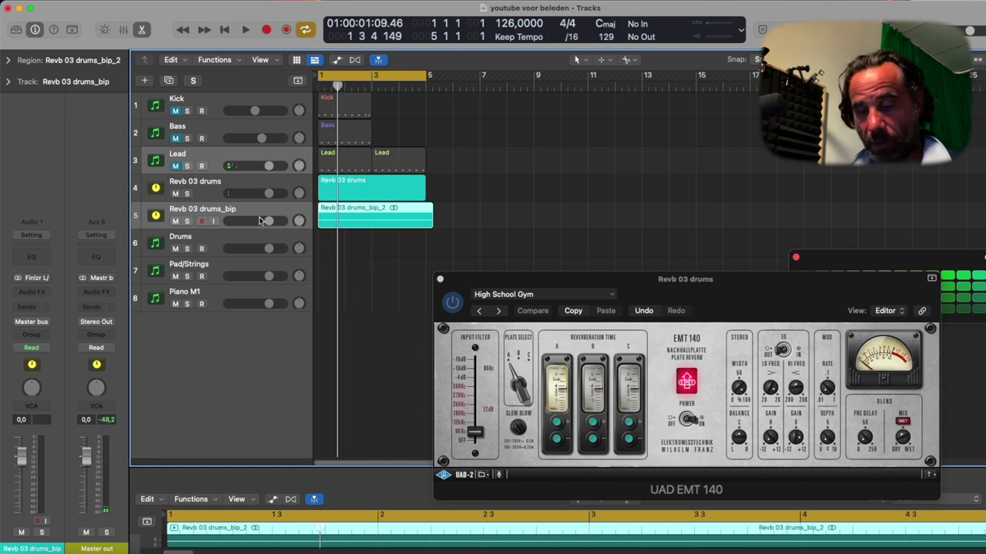
pyautogui.press('super+BackSpace')
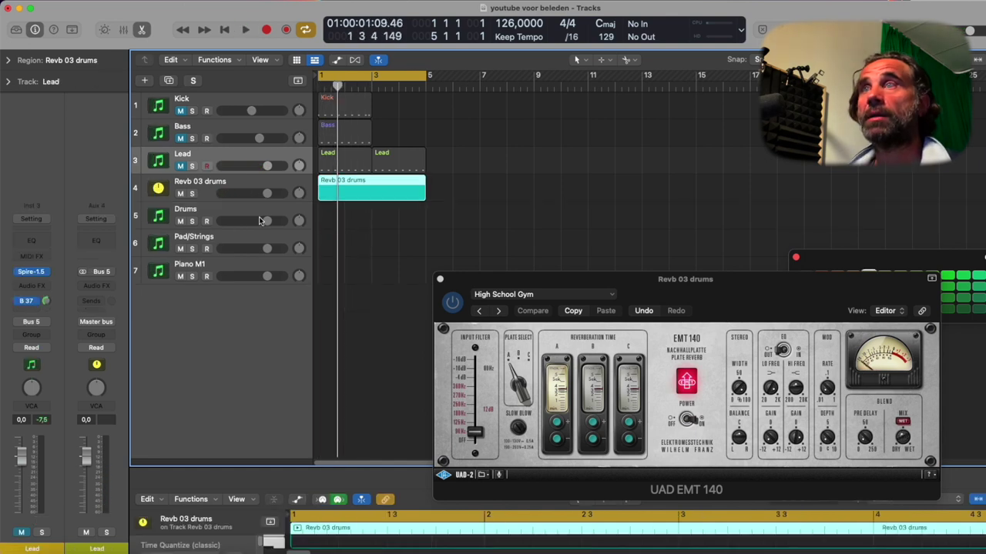
# Step: Solo Revb 03 drums, unmute Lead, and play back from bar 1
pyautogui.click(193, 193)
pyautogui.click(180, 166)
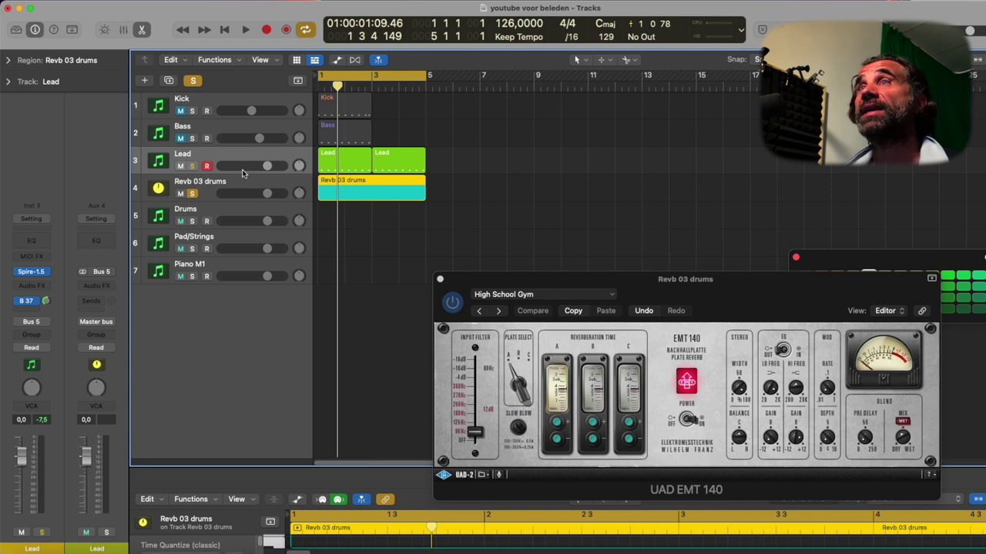
pyautogui.press('space')
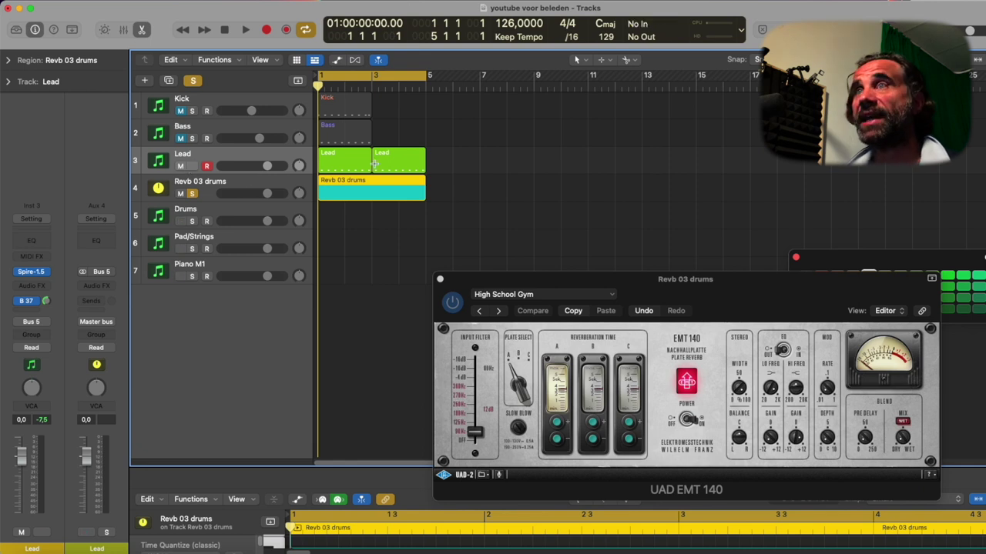
# Step: Bounce the Revb 03 drums region in place again, confirming with OK
pyautogui.rightClick(349, 182)
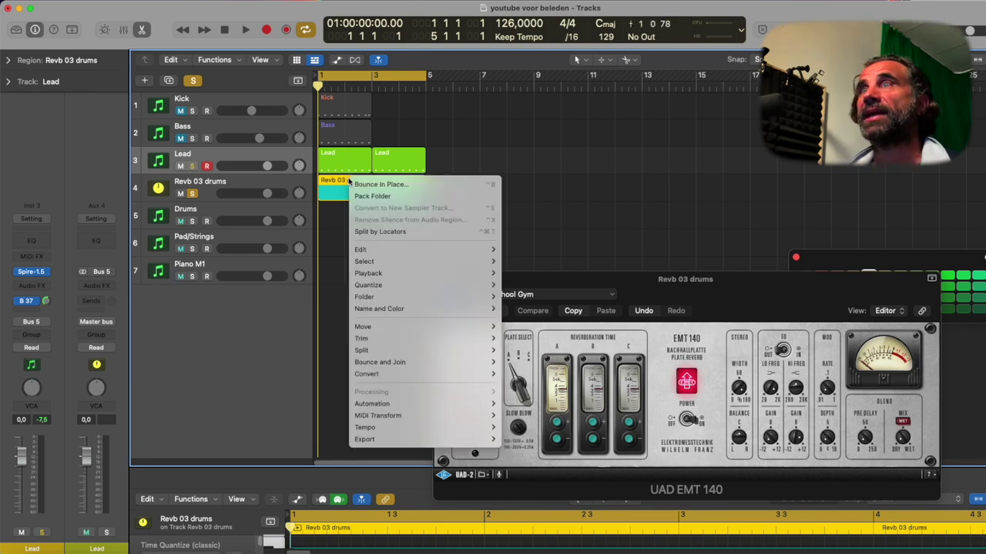
pyautogui.click(366, 182)
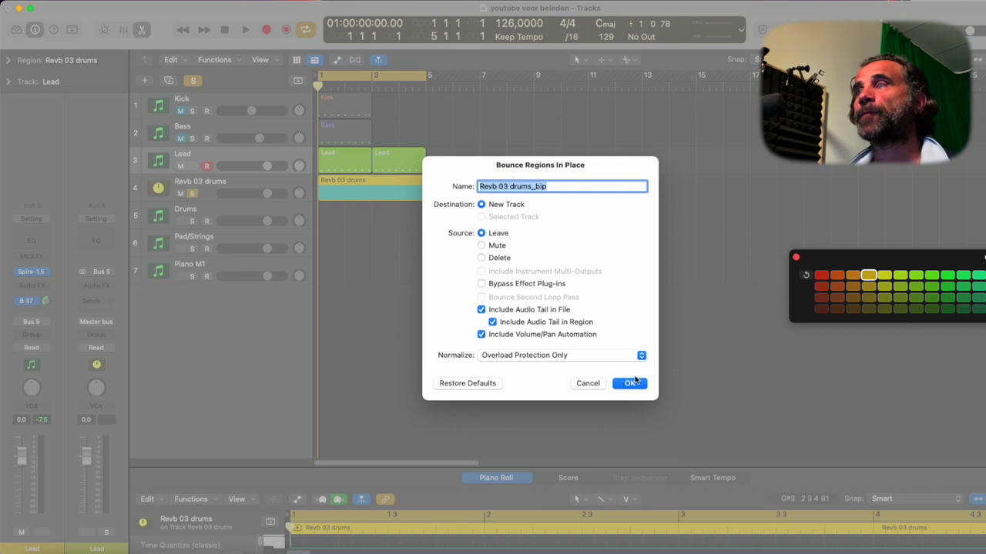
pyautogui.click(630, 383)
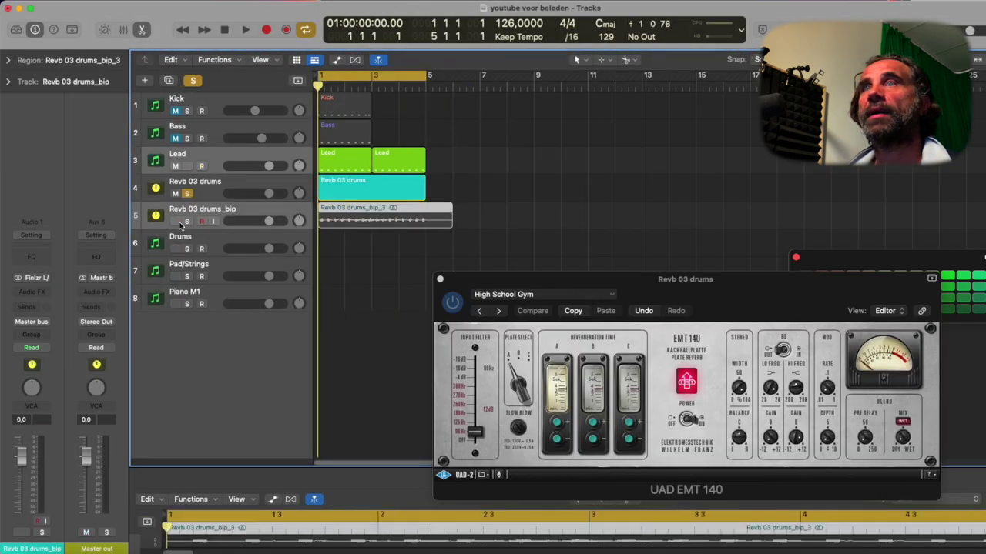
# Step: Solo the new Revb 03 drums_bip track and play it back from bar 1
pyautogui.click(186, 193)
pyautogui.click(175, 166)
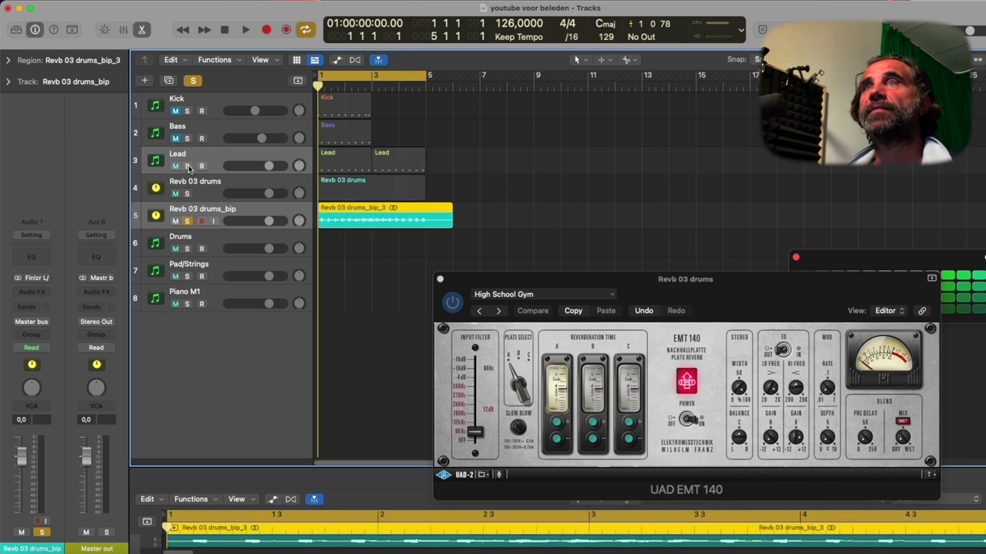
pyautogui.click(174, 221)
pyautogui.press('space')
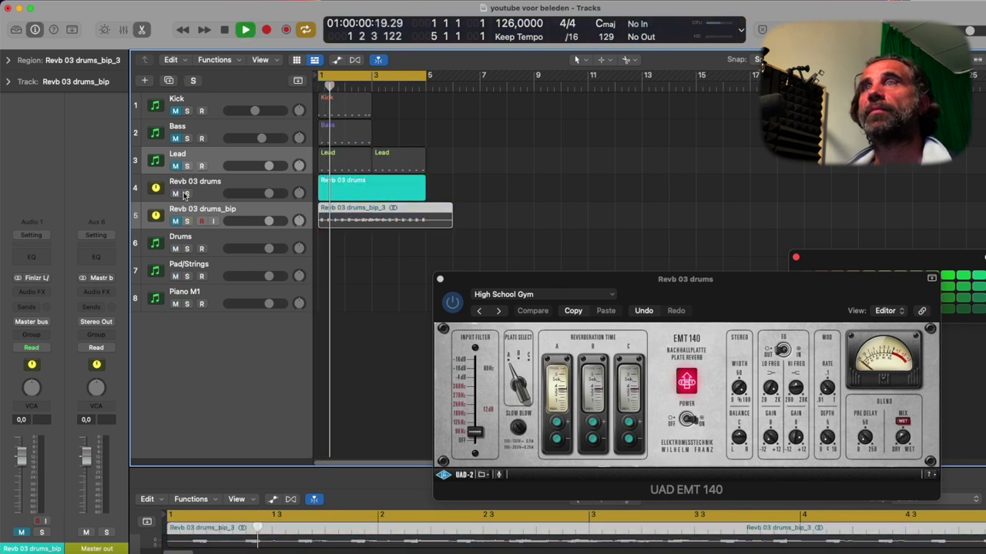
pyautogui.click(175, 221)
pyautogui.click(174, 166)
pyautogui.press('Up')
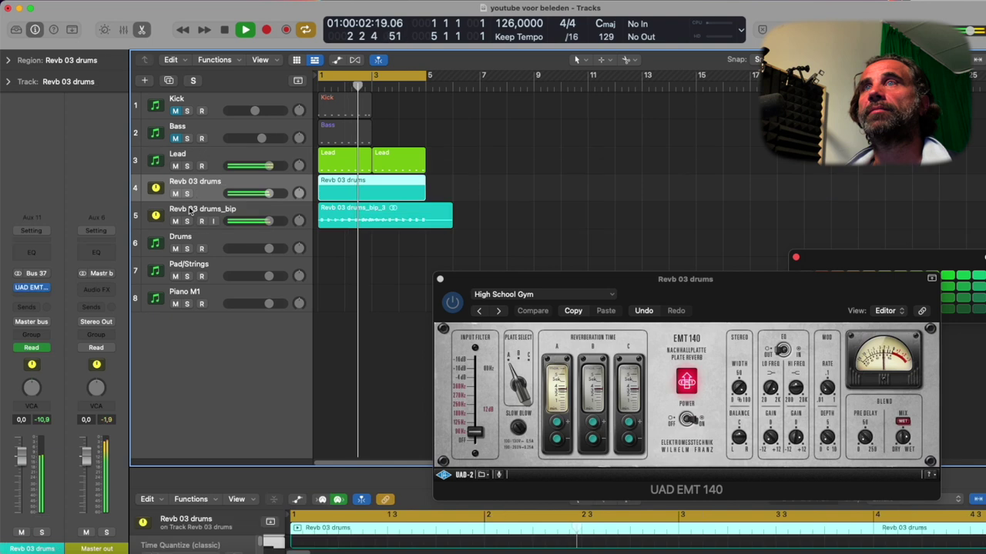
pyautogui.click(187, 221)
pyautogui.press('Return')
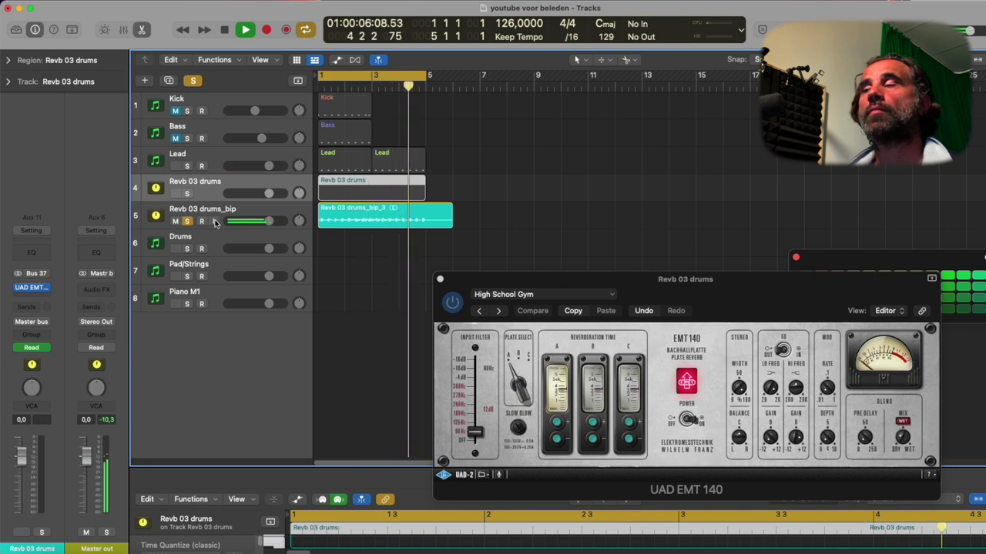
pyautogui.press('space')
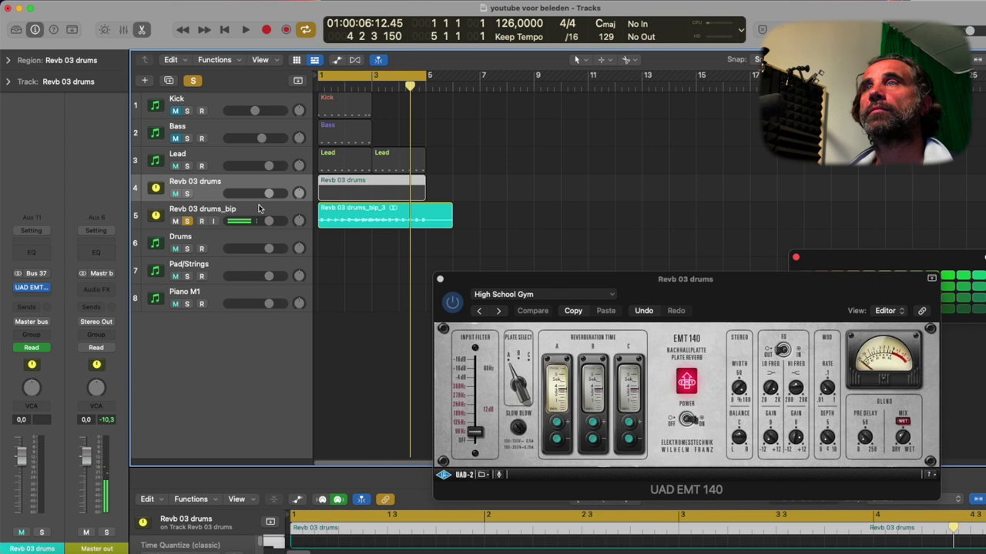
# Step: Re-solo Revb 03 drums instead of drums_bip, play it, then mute the Lead track
pyautogui.click(188, 194)
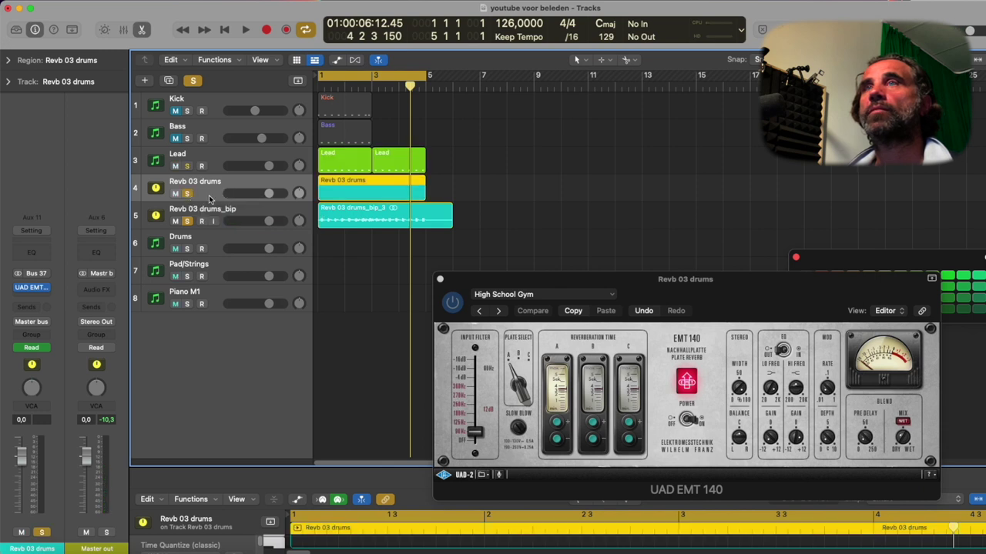
pyautogui.click(187, 221)
pyautogui.click(187, 167)
pyautogui.press('space')
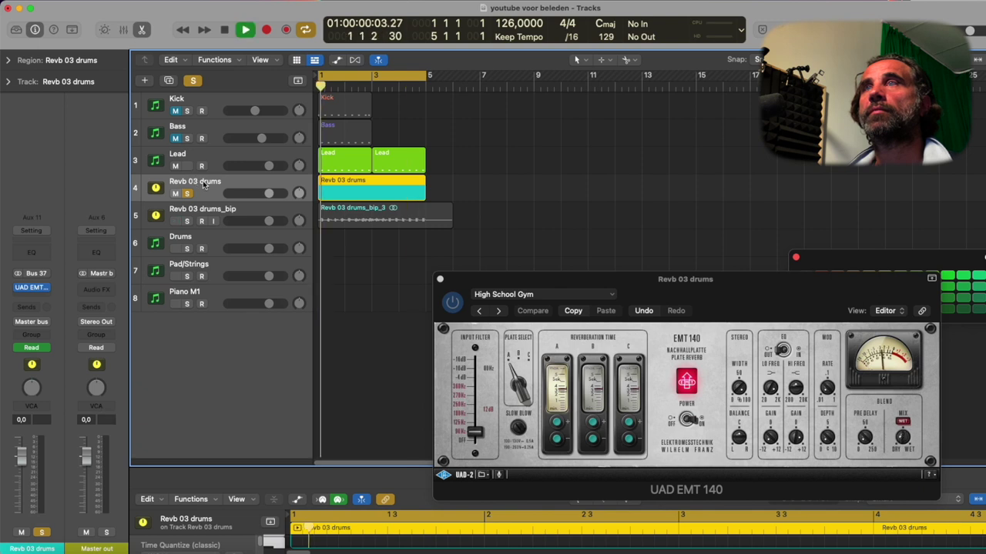
pyautogui.press('space')
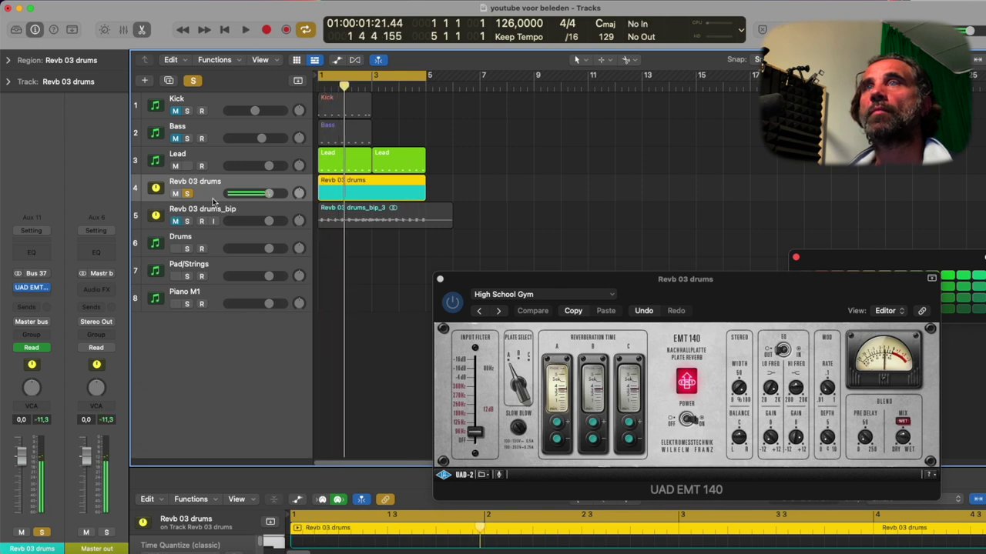
pyautogui.click(176, 166)
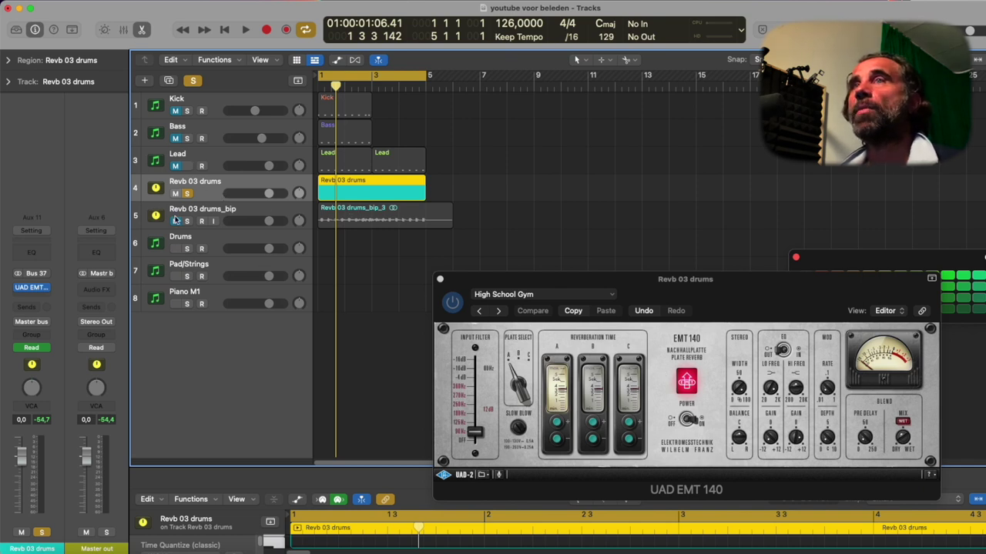
# Step: Undo to remove the old drums_bip track, leaving Revb 03 drums selected
pyautogui.click(334, 210)
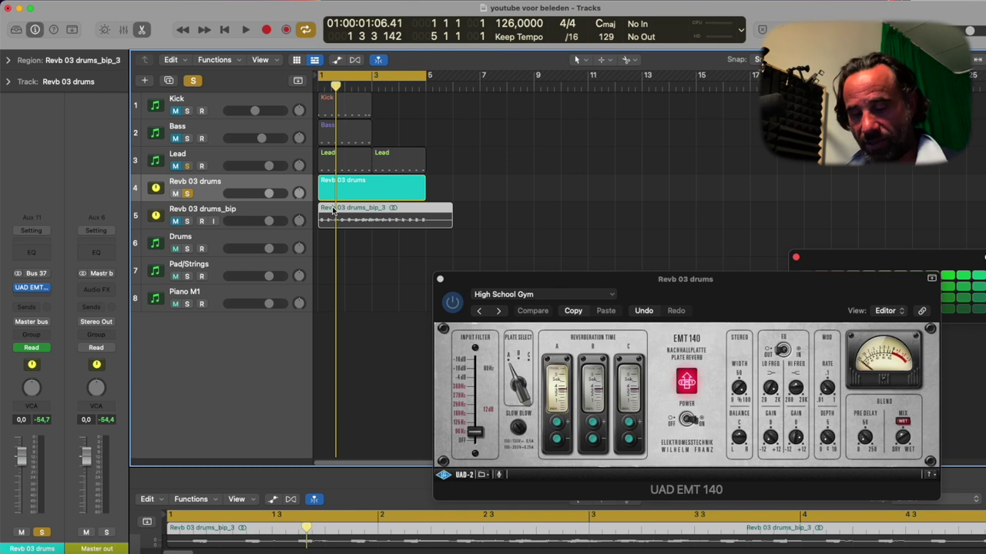
pyautogui.press('super+z')
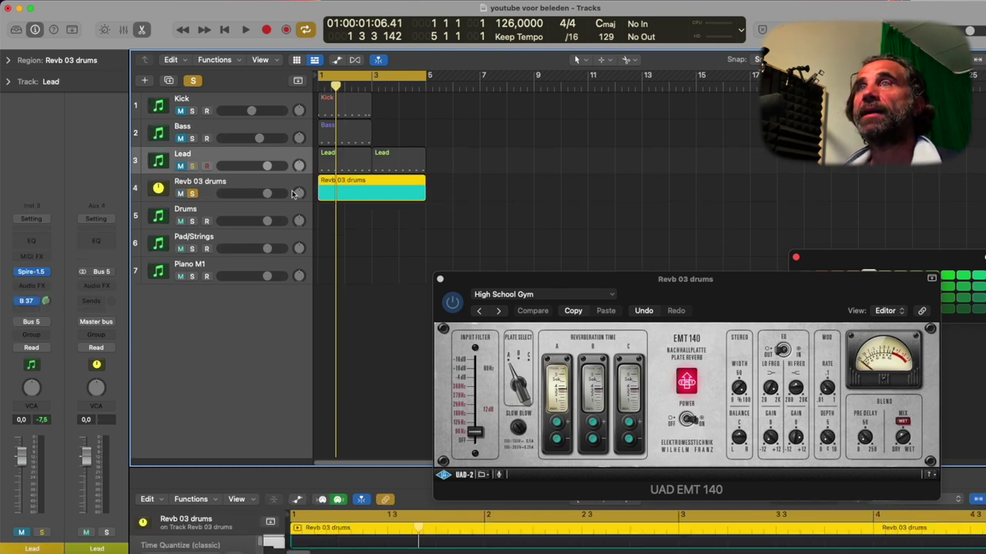
pyautogui.click(221, 186)
# Step: Show the 1 UAD EMT 140 Width automation lane on Revb 03 drums
pyautogui.press('a')
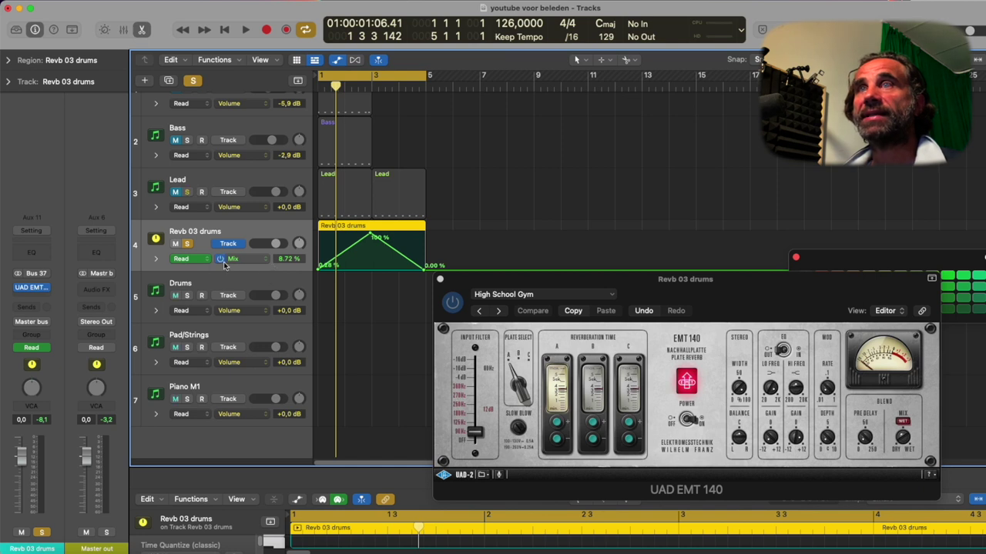
pyautogui.click(268, 260)
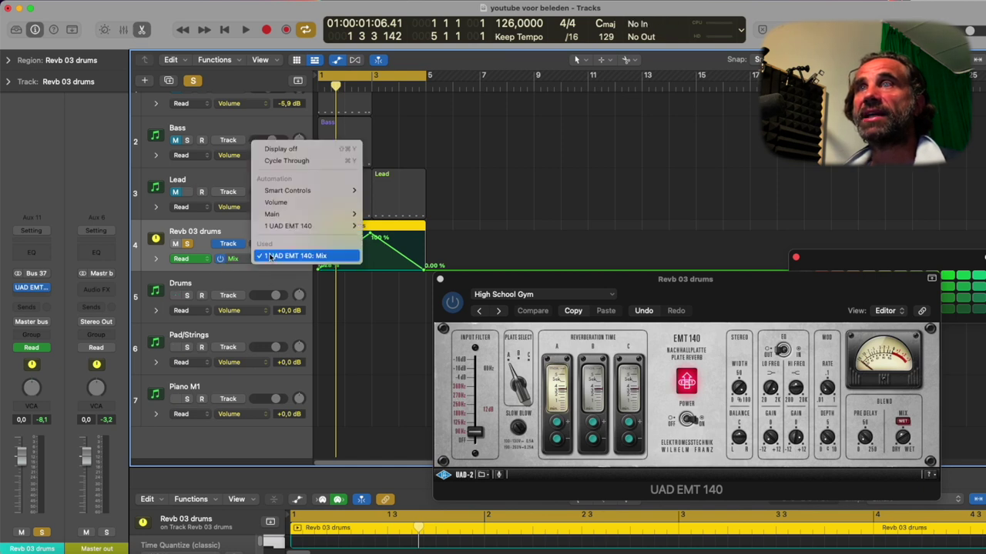
pyautogui.moveTo(280, 226)
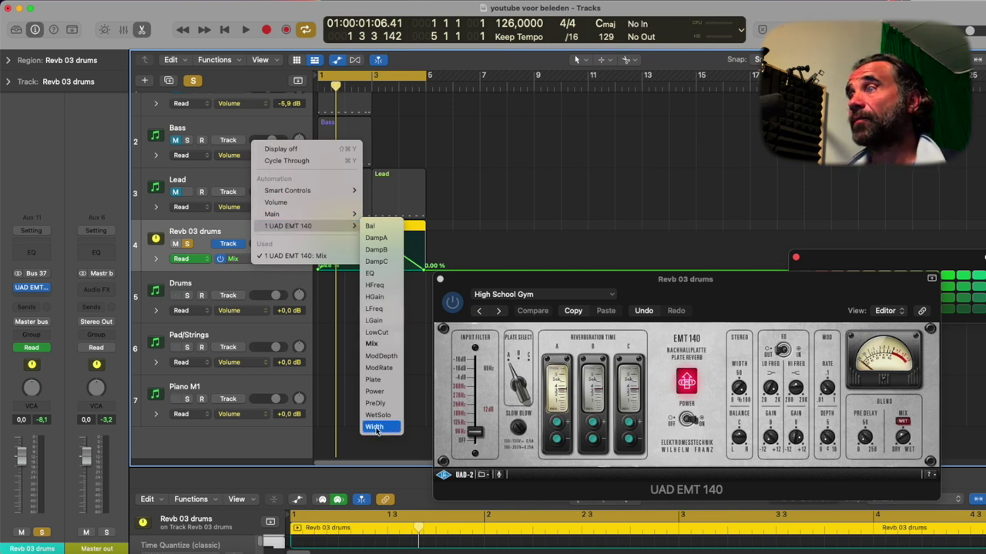
pyautogui.click(375, 427)
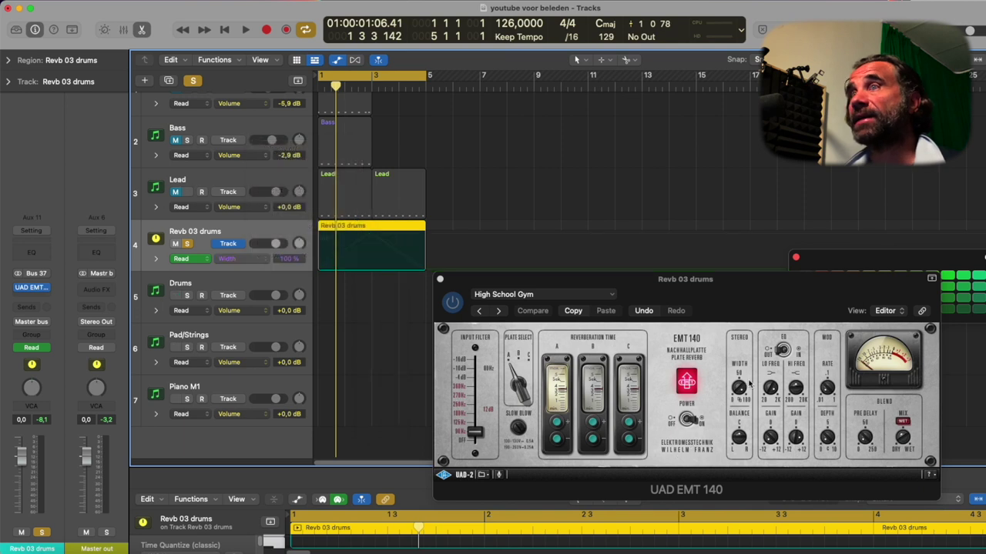
# Step: Drop the Width automation end point to 0% by bar 5 and play it with Lead soloed
pyautogui.click(322, 236)
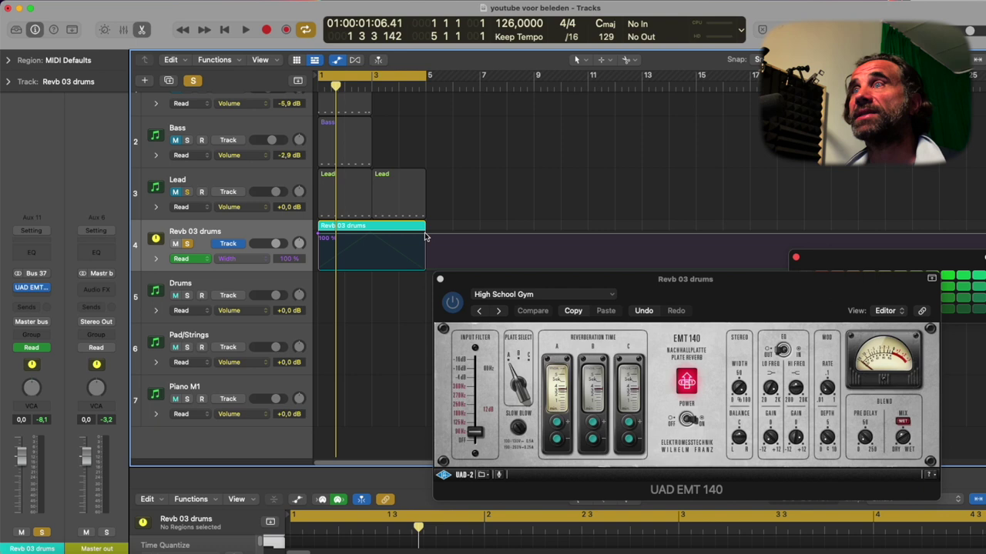
pyautogui.moveTo(426, 234); pyautogui.dragTo(426, 266)
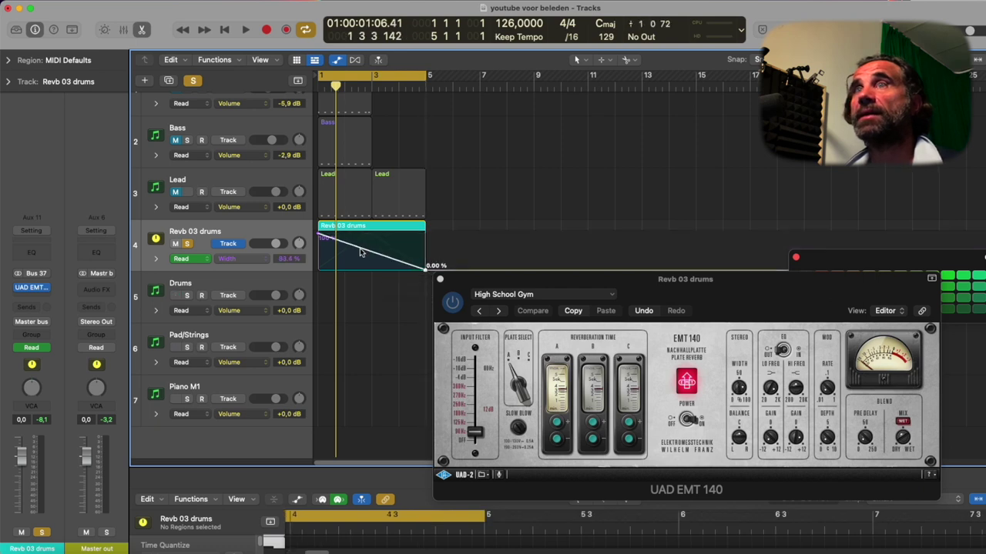
pyautogui.press('space')
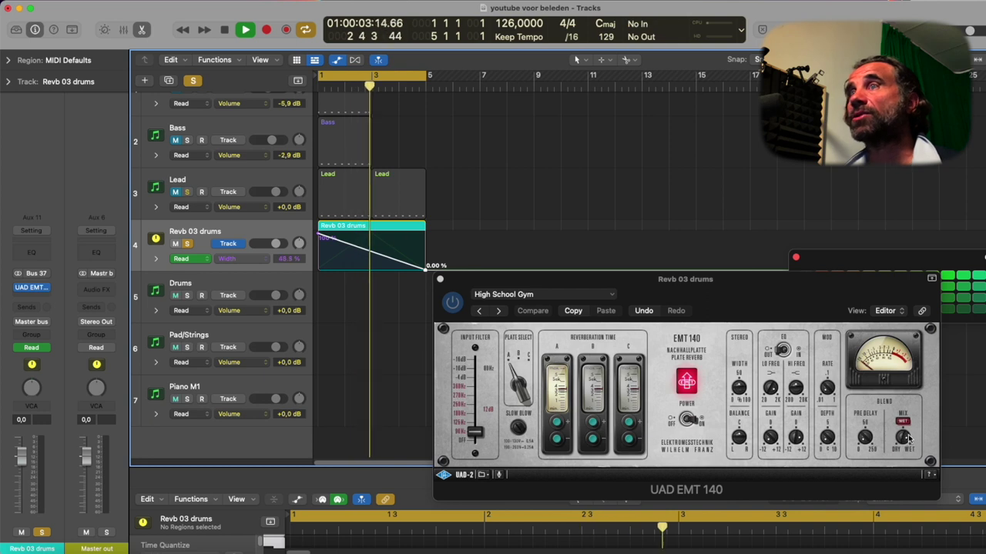
pyautogui.press('space')
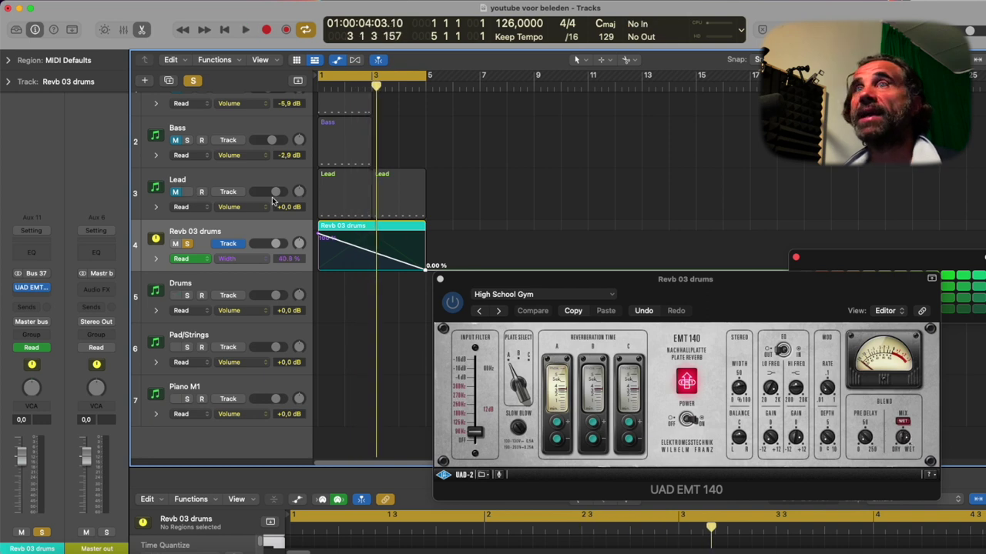
pyautogui.click(187, 191)
pyautogui.press('space')
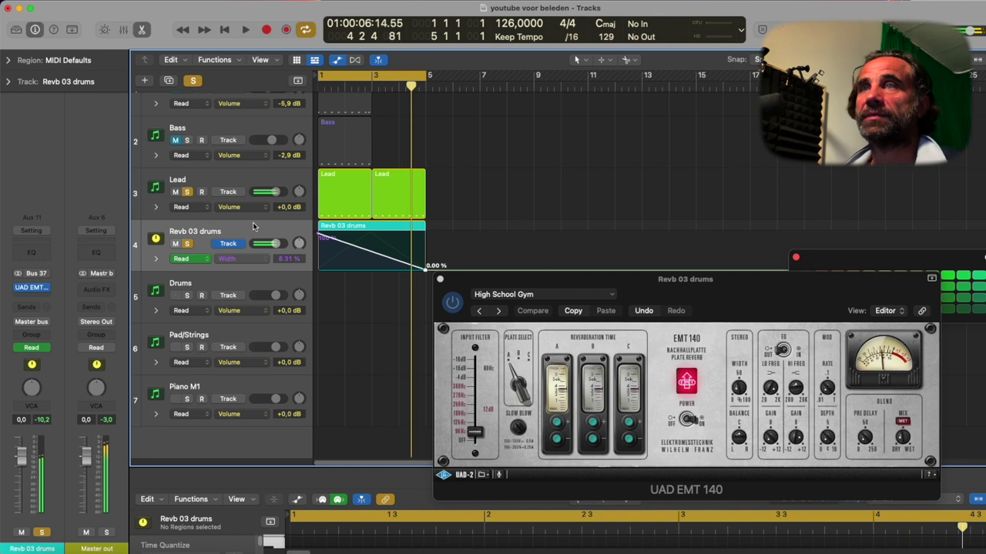
pyautogui.click(348, 228)
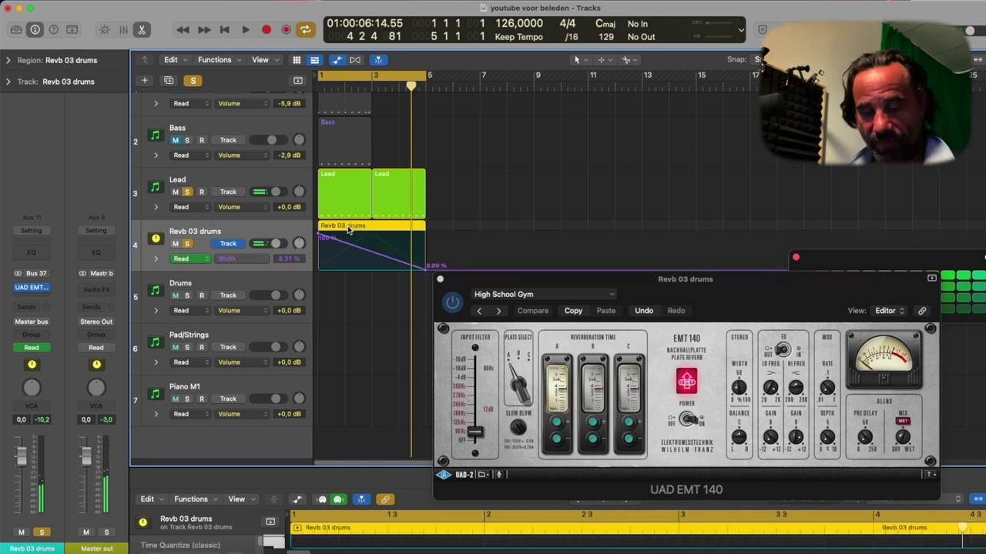
# Step: Unsolo Lead and bounce the Revb 03 drums region in place to a new drums_bip track
pyautogui.rightClick(348, 229)
pyautogui.click(369, 231)
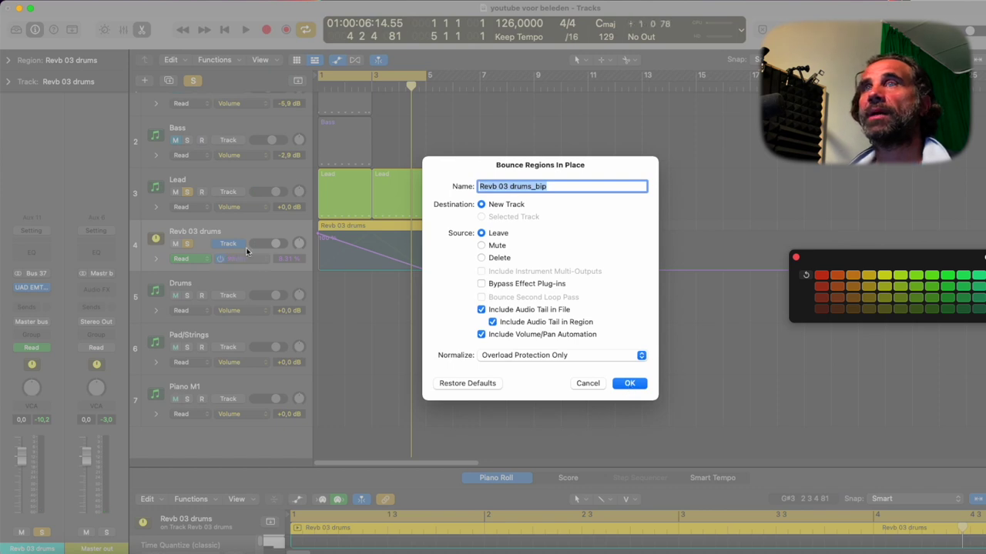
pyautogui.click(574, 383)
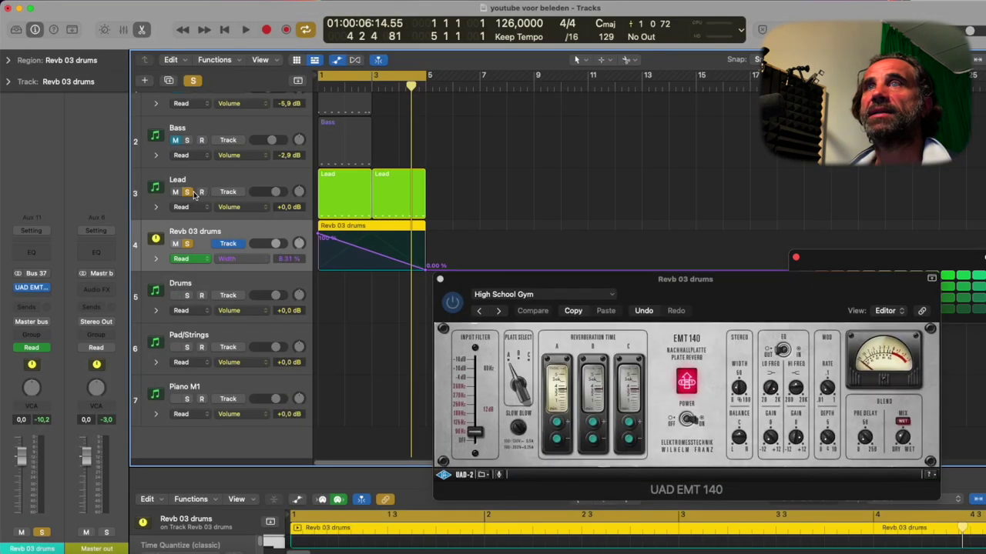
pyautogui.click(186, 192)
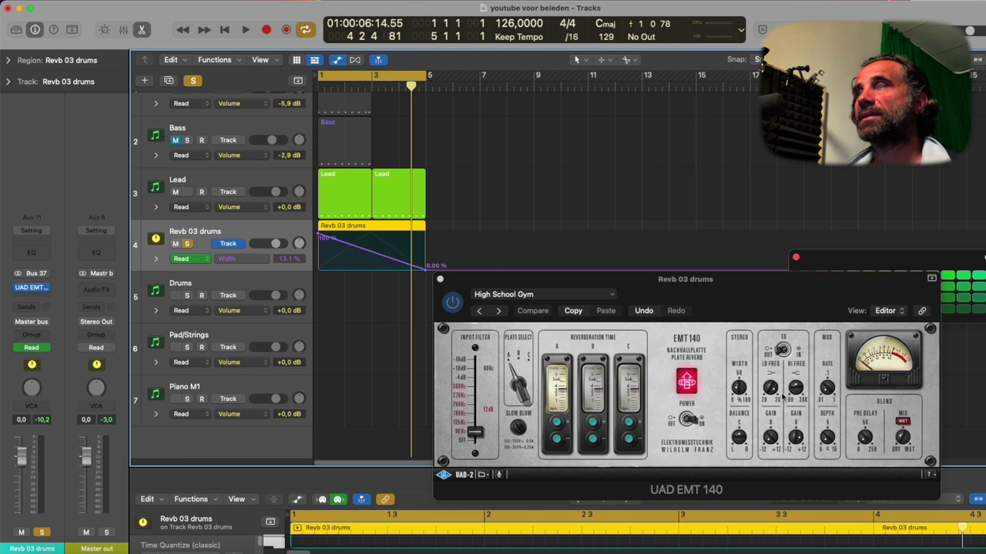
pyautogui.rightClick(371, 227)
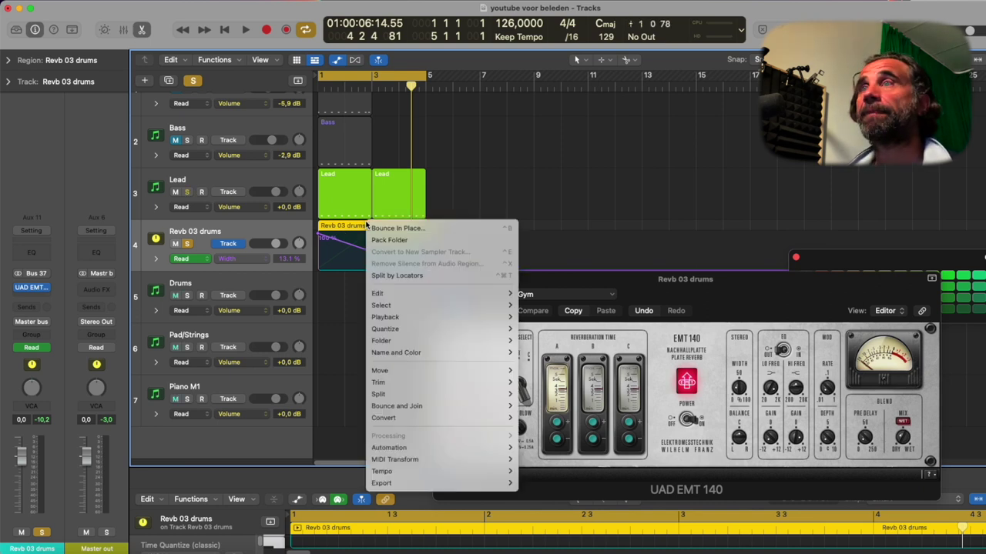
pyautogui.click(400, 228)
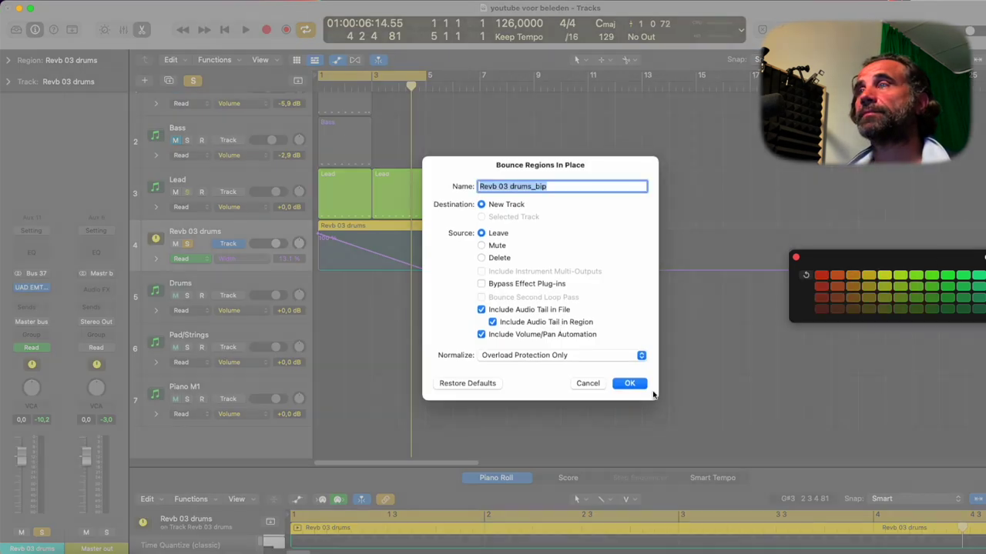
pyautogui.click(629, 383)
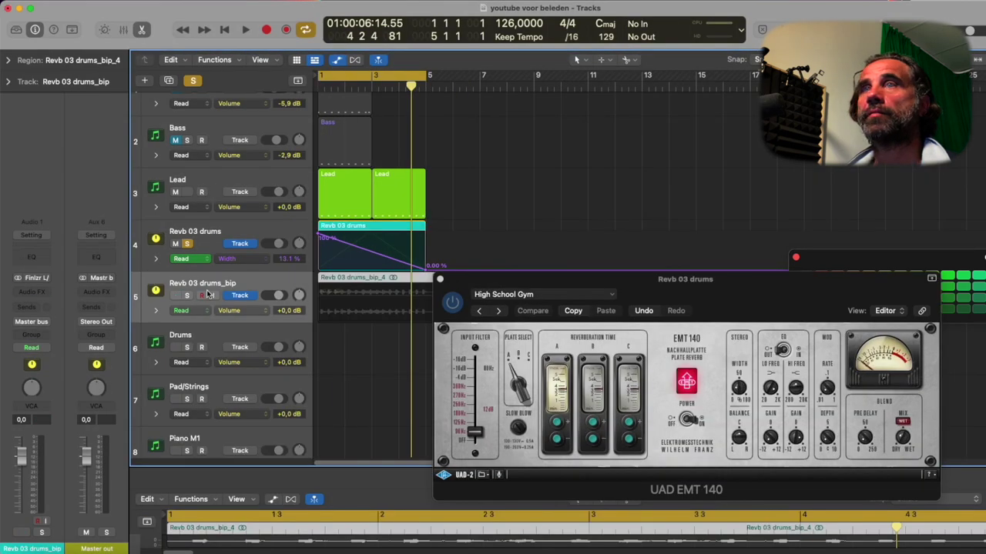
# Step: Solo drums_bip instead of Revb 03 drums, hide automation, and play the bounce
pyautogui.click(186, 295)
pyautogui.click(186, 243)
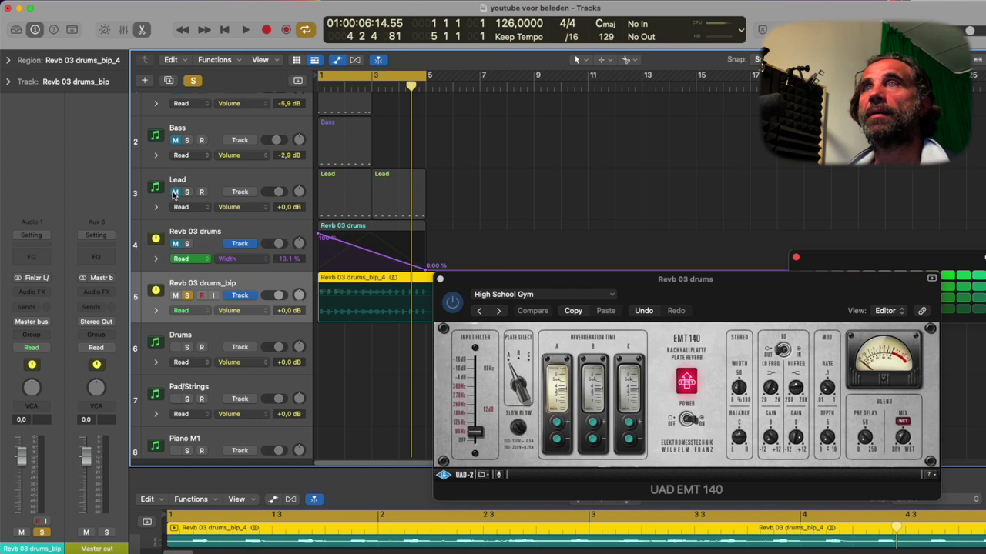
pyautogui.press('space')
pyautogui.moveTo(493, 283); pyautogui.dragTo(639, 335)
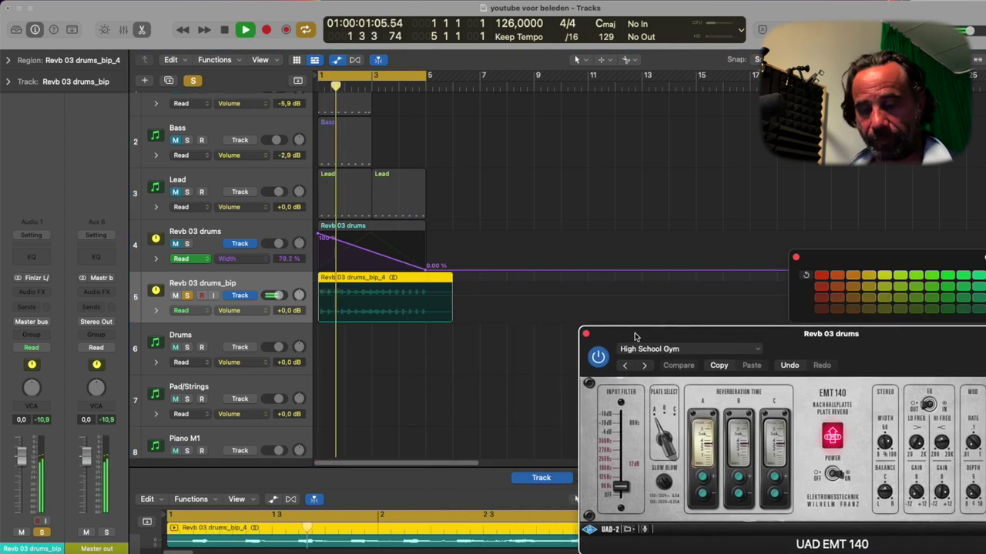
pyautogui.press('a')
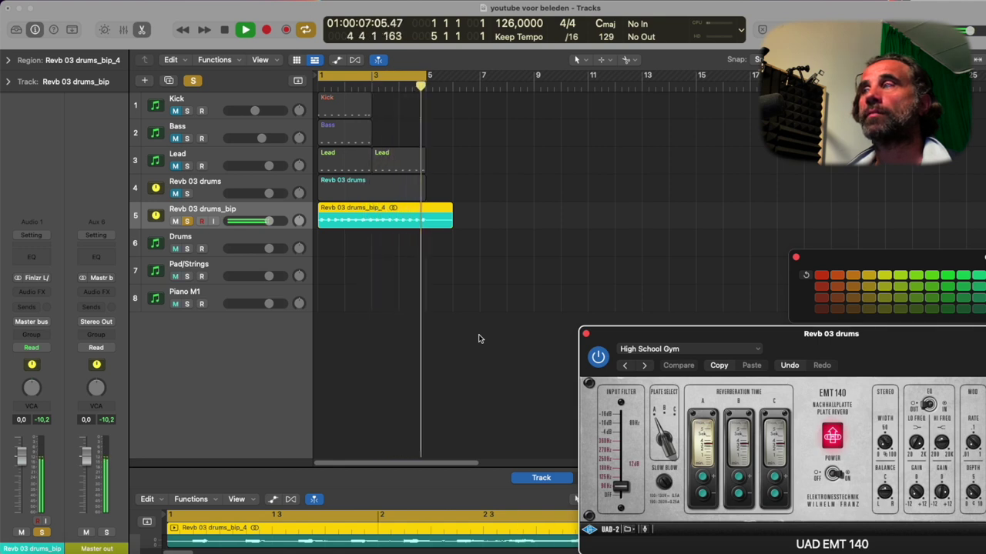
pyautogui.press('space')
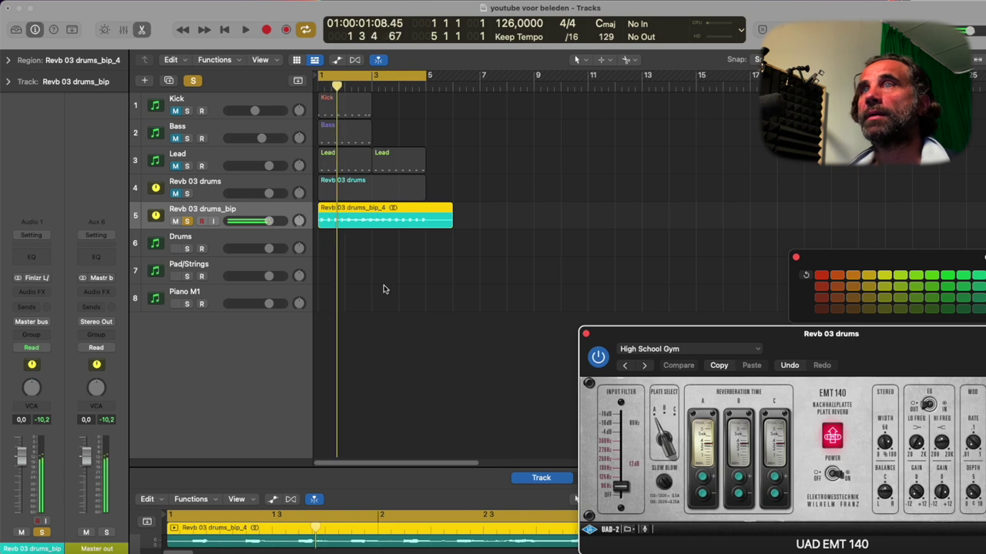